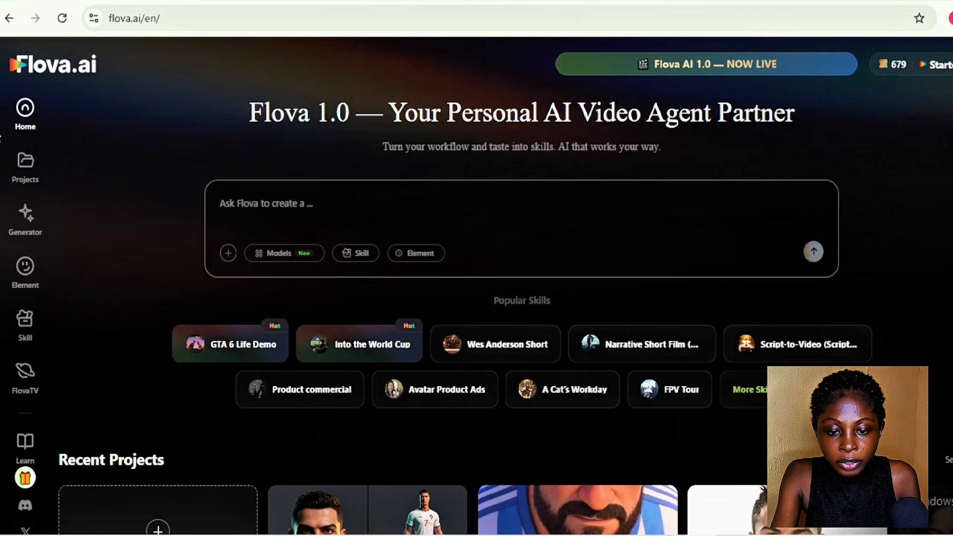
Look through the Projects, Generator, Element Library and saved Skill pages, and return to the home page
left_click(26, 166)
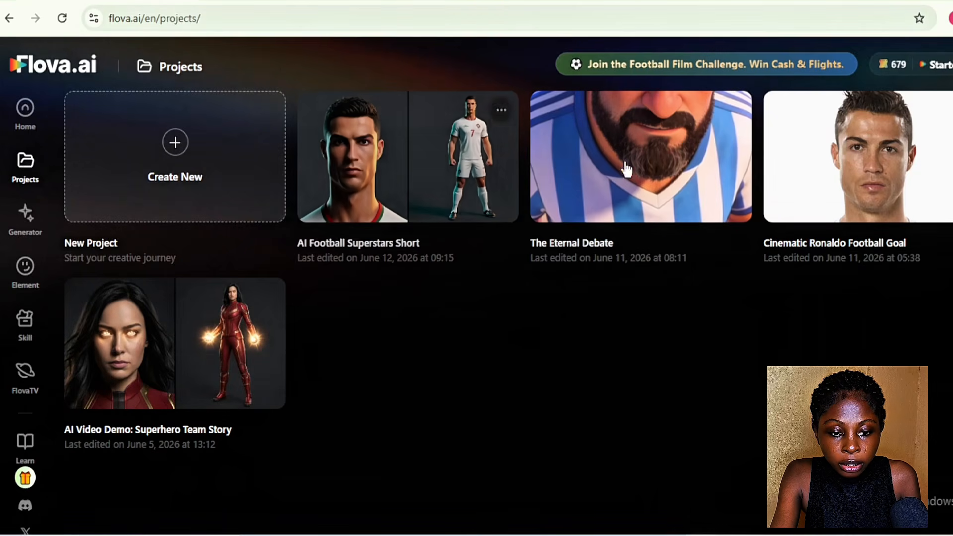
left_click(653, 245)
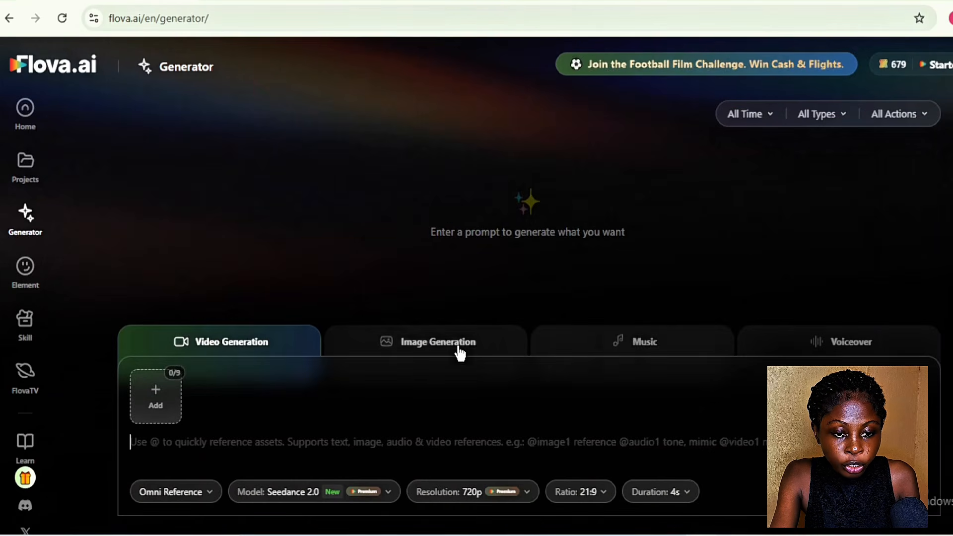
left_click(23, 278)
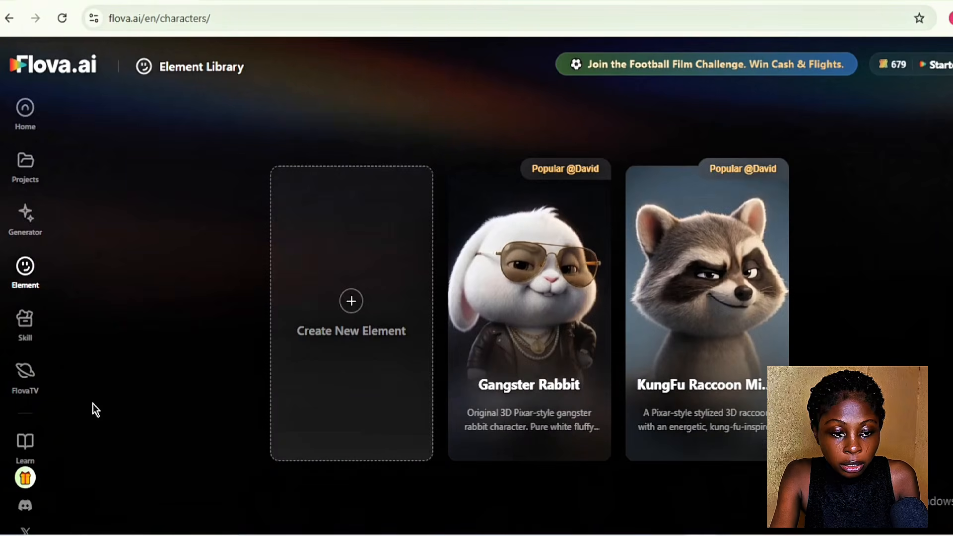
left_click(23, 329)
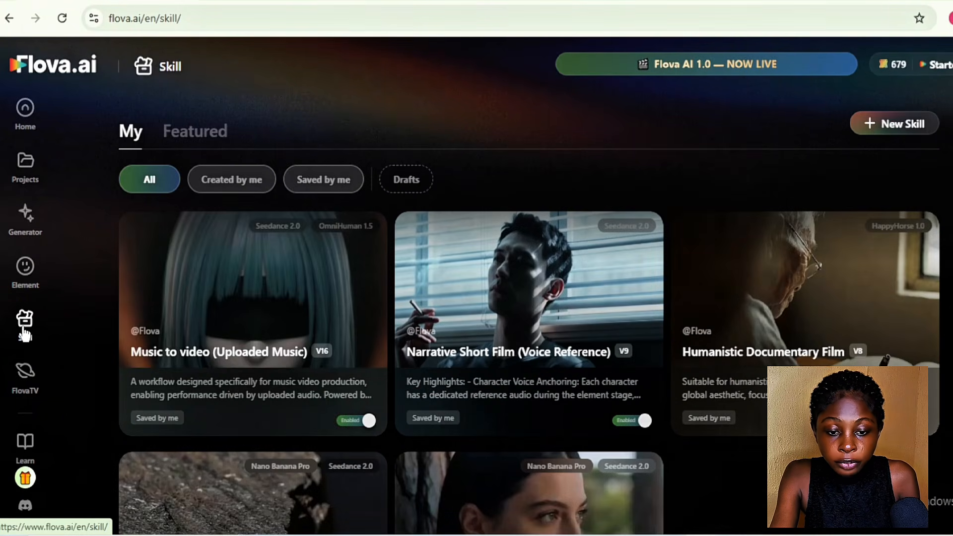
scroll(528, 357, "down", 2)
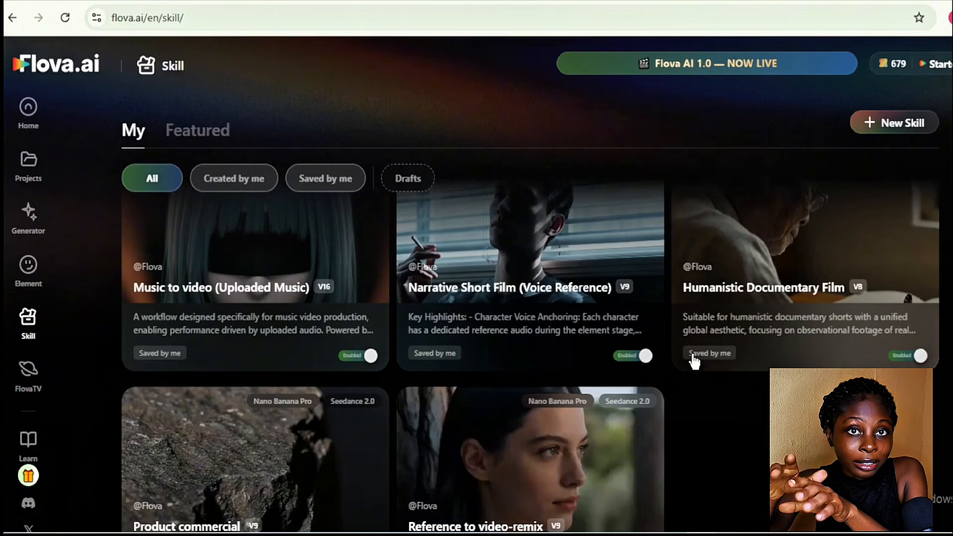
scroll(694, 361, "up", 2)
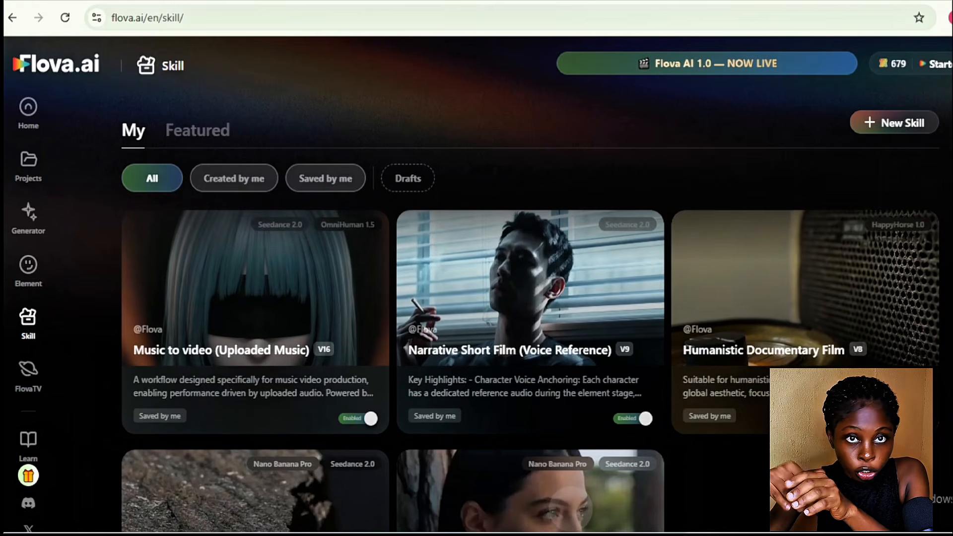
scroll(655, 395, "down", 2)
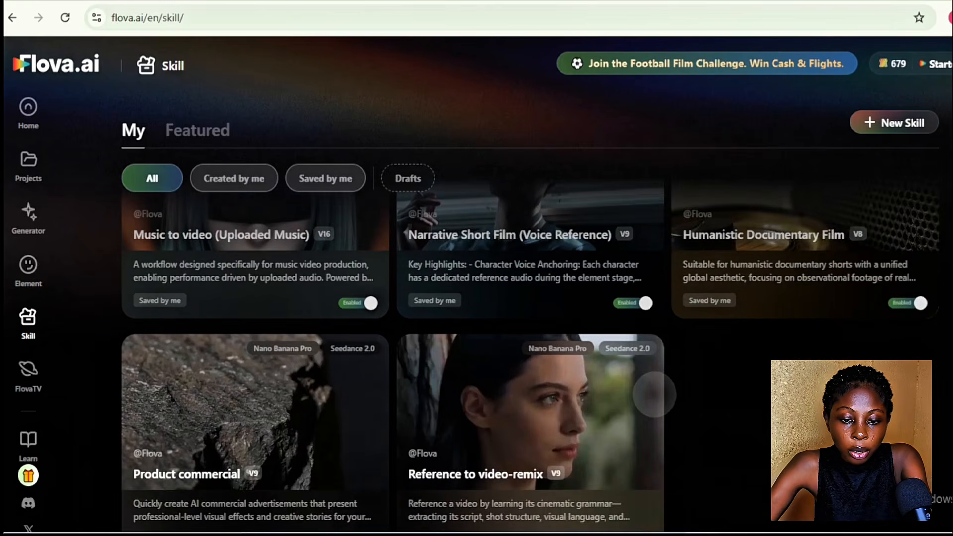
scroll(655, 395, "up", 2)
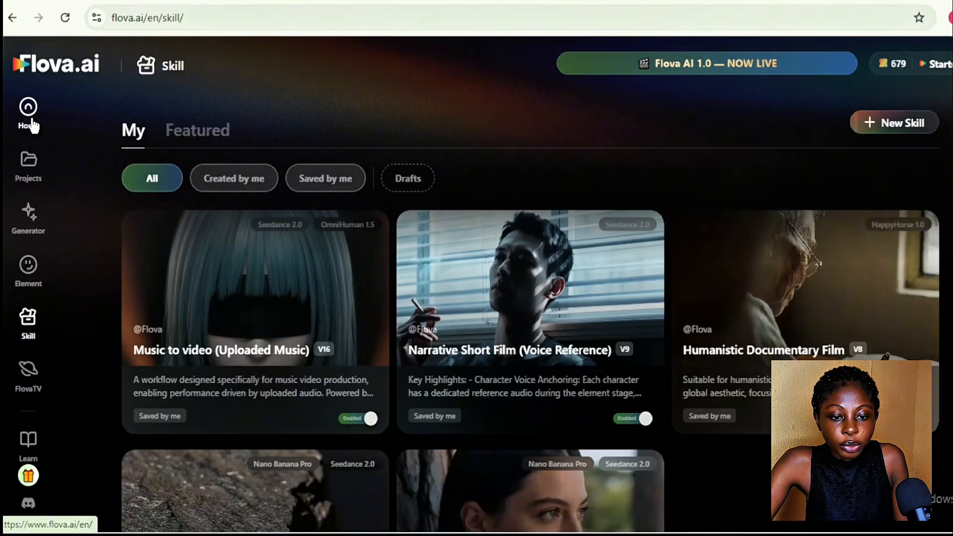
left_click(32, 124)
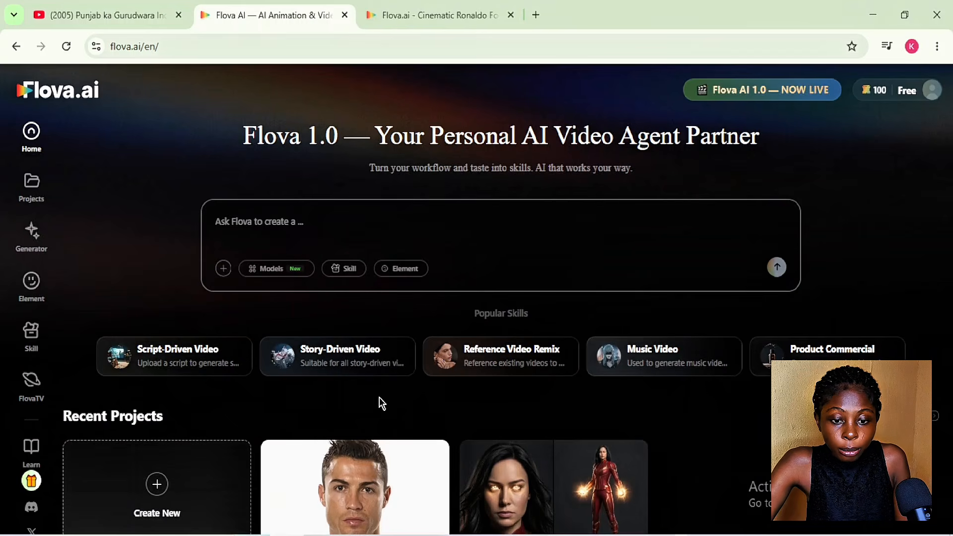
Attach the Cristiano Ronaldo image from Downloads to the video request and dismiss the Pro upgrade offer
mouse_move(640, 356)
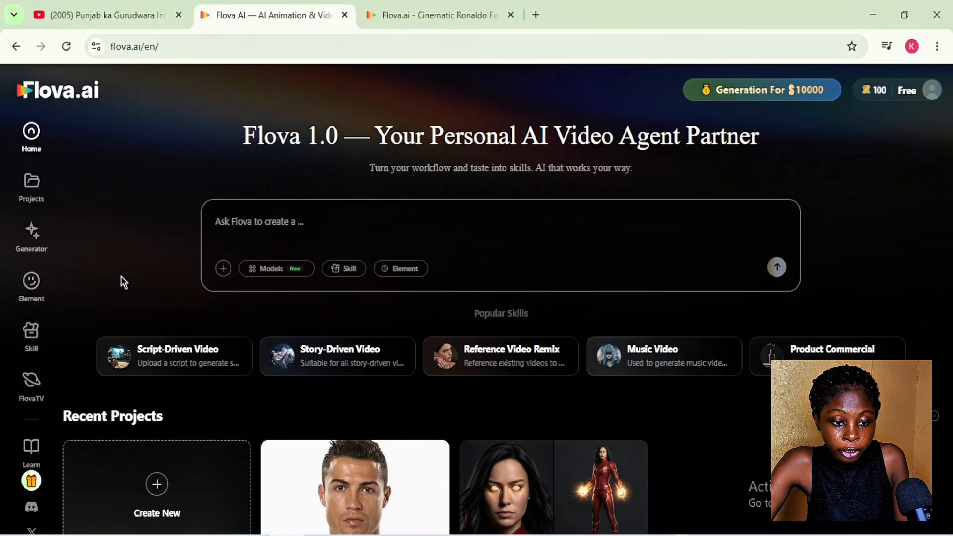
left_click(223, 269)
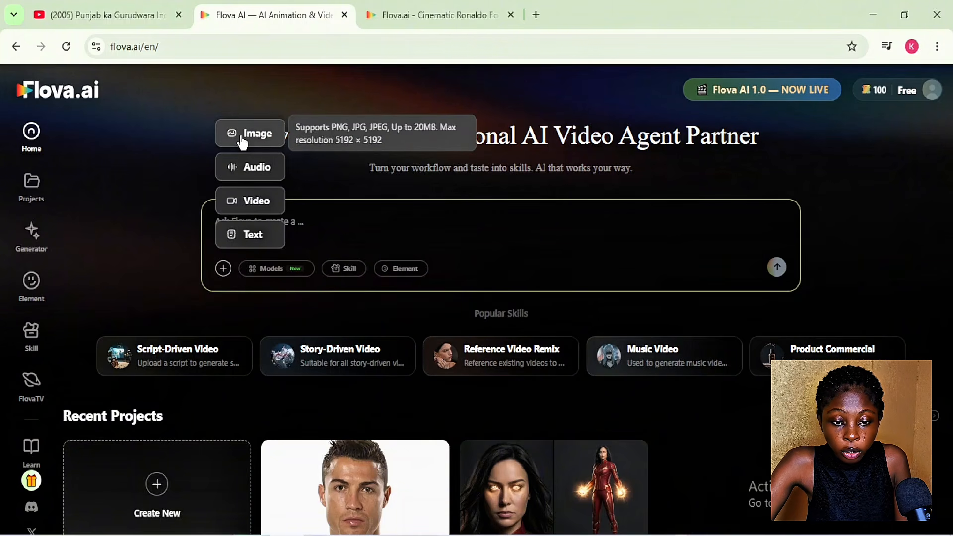
left_click(256, 142)
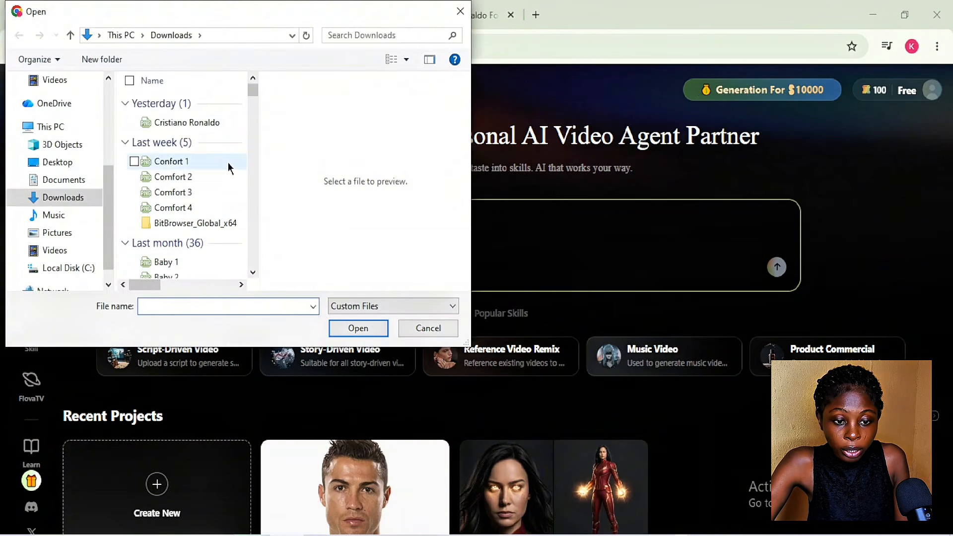
left_click(181, 122)
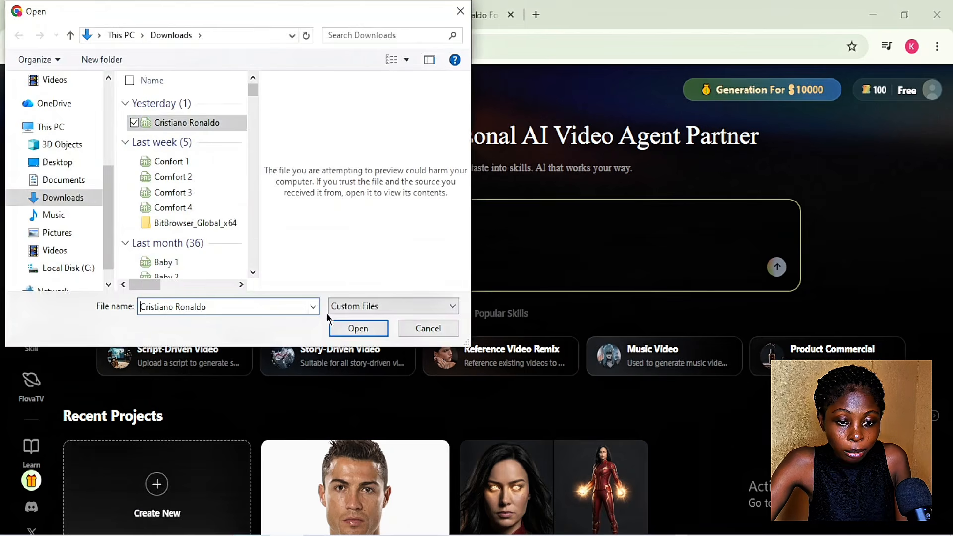
left_click(346, 327)
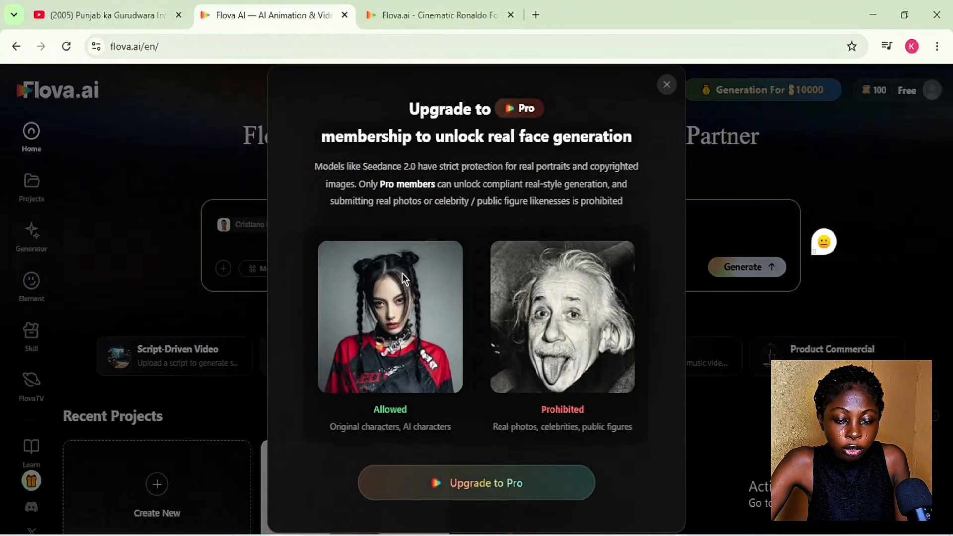
left_click(666, 86)
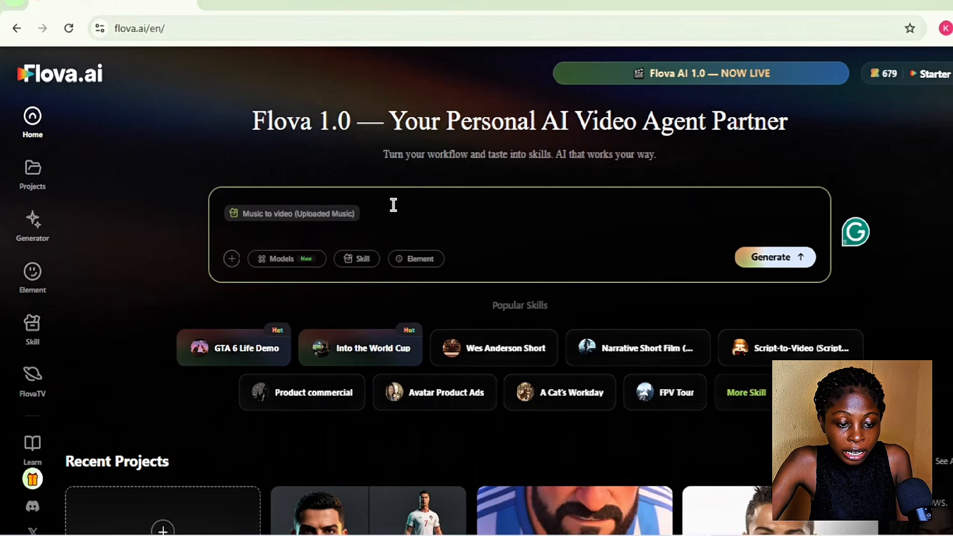
Clear the attached skill and begin the prompt: "help me draft an iron football short that features creative original content brought to life with realistic AI voices"
key("BackSpace")
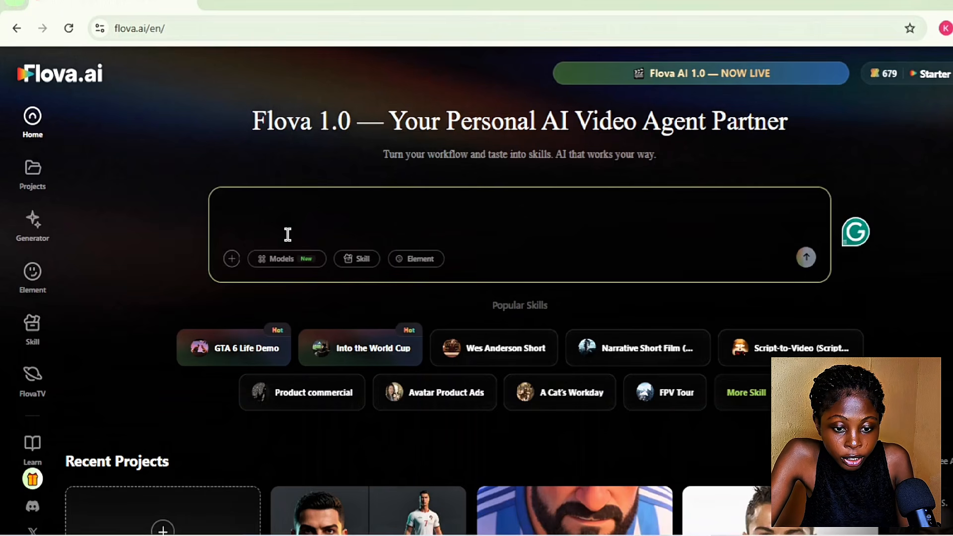
left_click(145, 227)
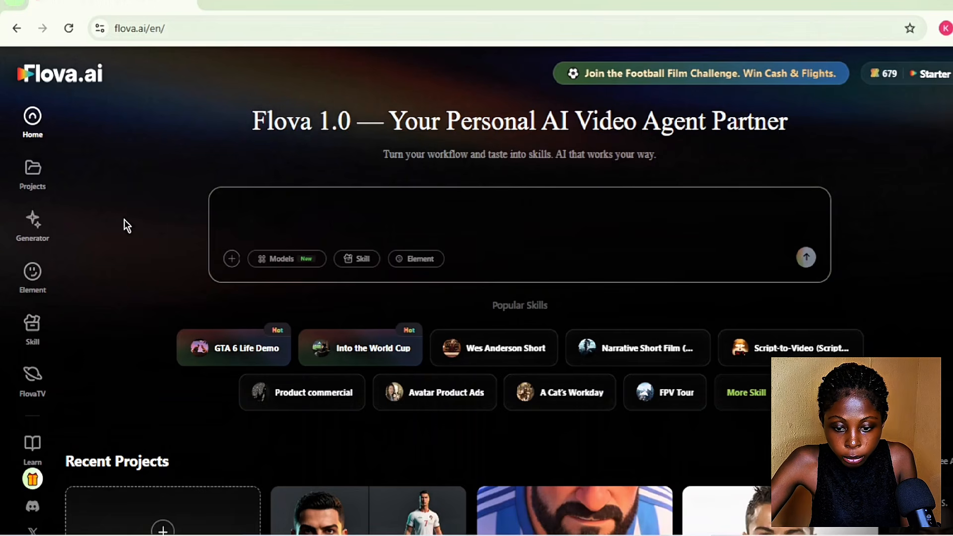
left_click(495, 202)
type("help me draft ")
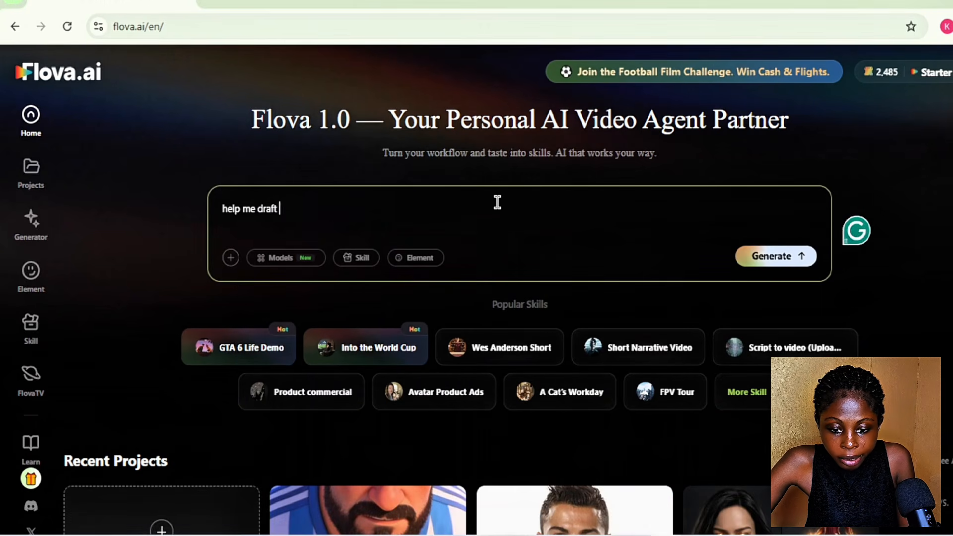
type("an iron football short that feature")
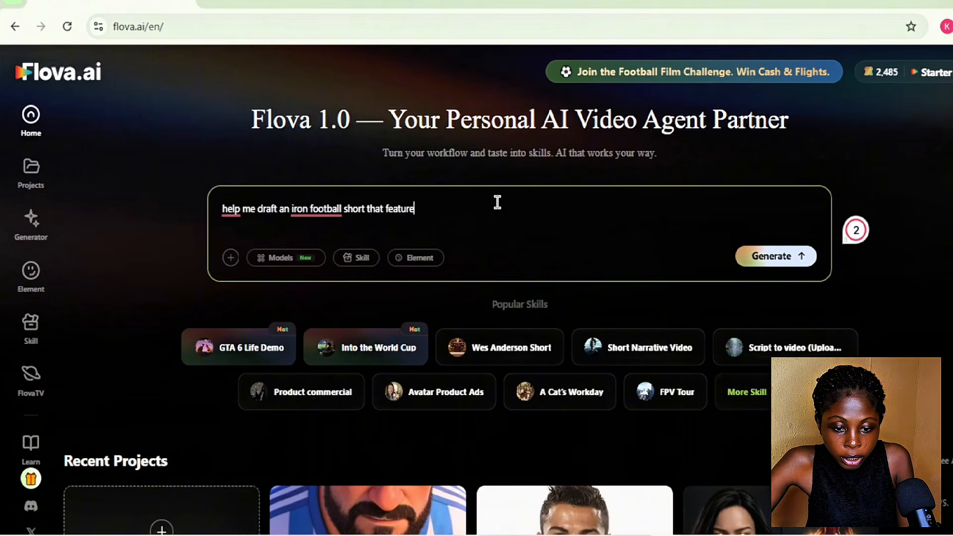
type("s creative original content broug")
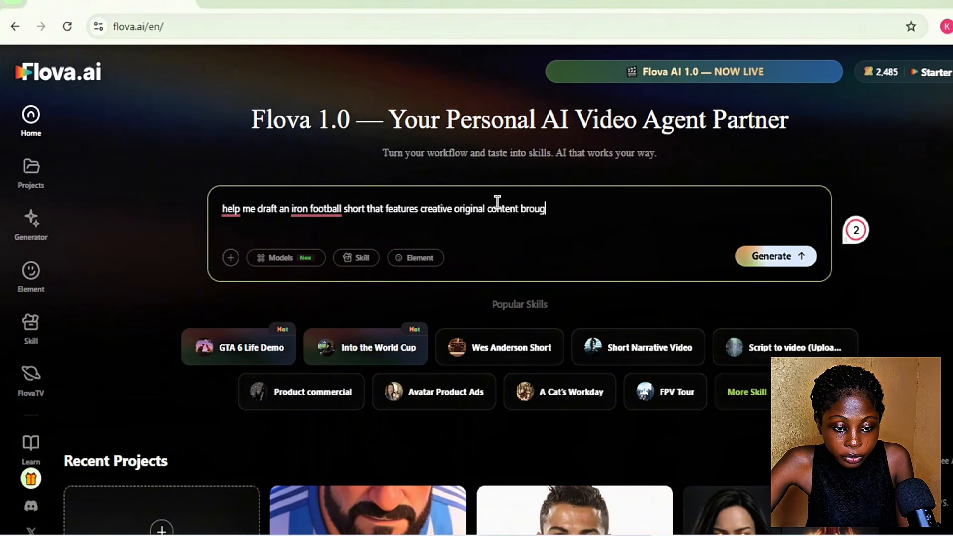
type("ht to life with realistic AI voice")
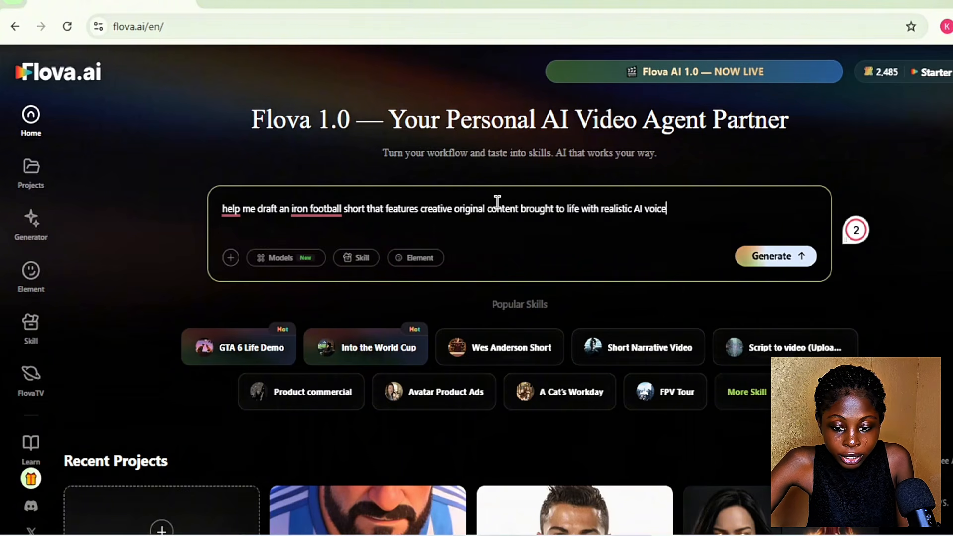
type("s and facial expressions of four superstars: tall muscular portuguese")
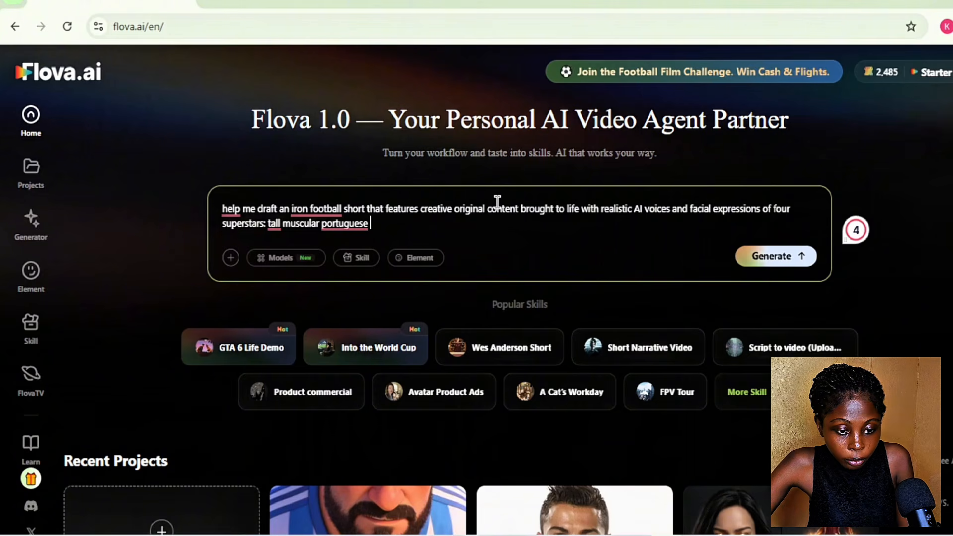
Extend the prompt with "and facial expressions of four superstars: tall muscular portuguese footballer, sharp jawline, white kit, number 7, arms-wide celebration;"
type("sharp jawline, white kit,")
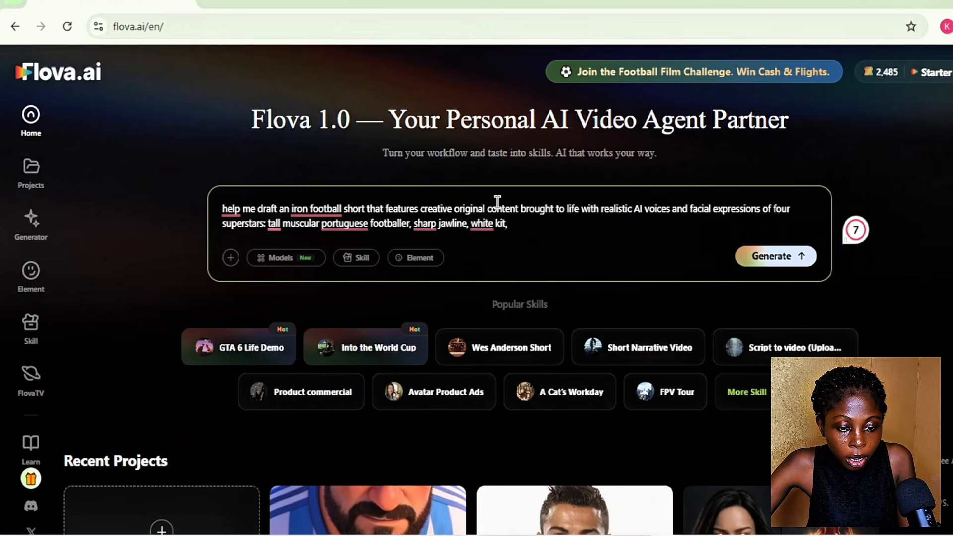
type("er 7, arms-wide celebration; slim young french footballer, sharp")
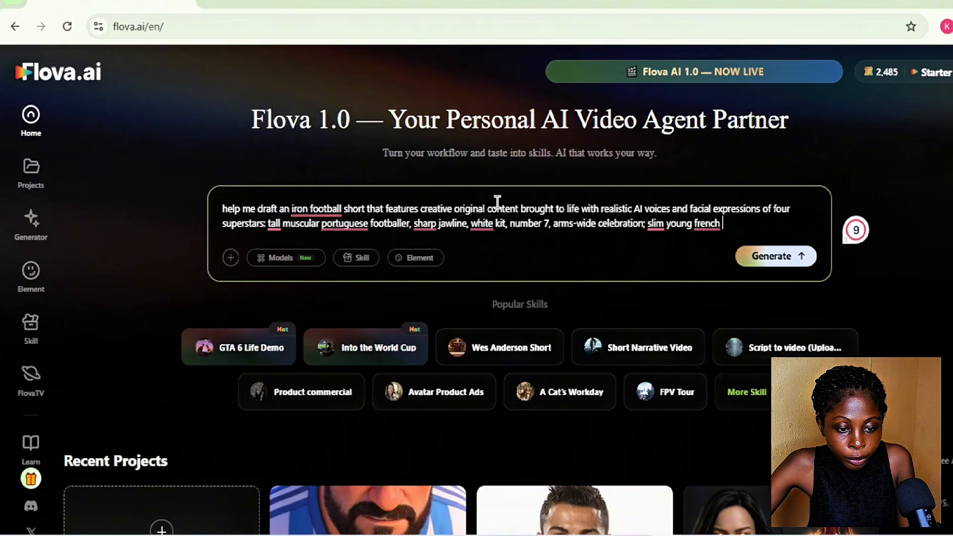
Describe the second superstar in the prompt as "slim young french footballer, close cropped hair, blue kit, arms-tucked sprint;"
key("BackSpace")
key("BackSpace")
key("BackSpace")
key("BackSpace")
key("BackSpace")
type("cl")
type("croppe")
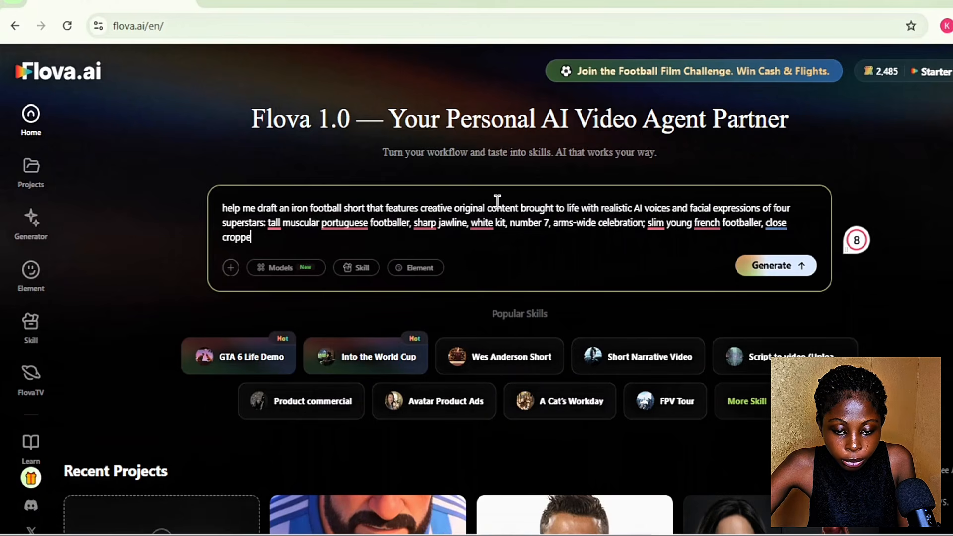
type("d hair, blue kit")
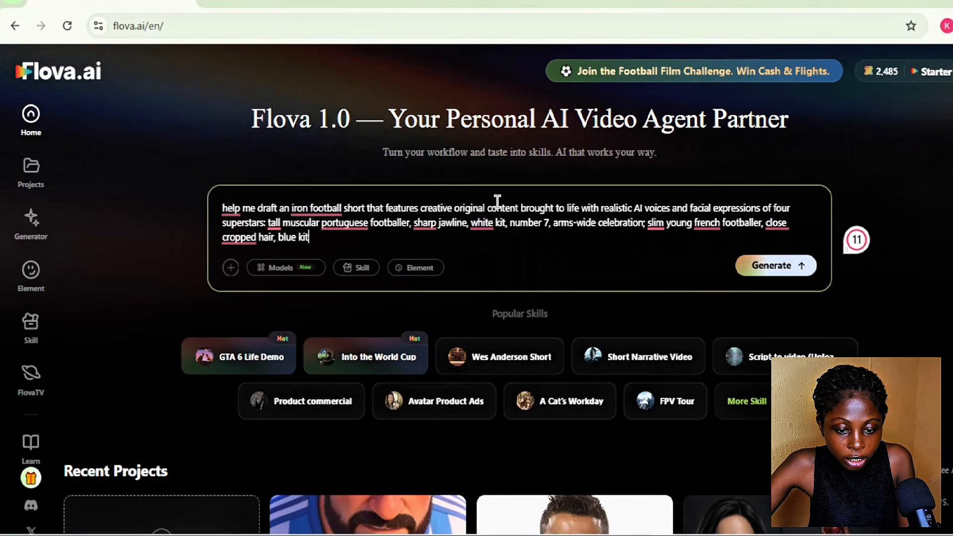
type(", arms tucked sprint")
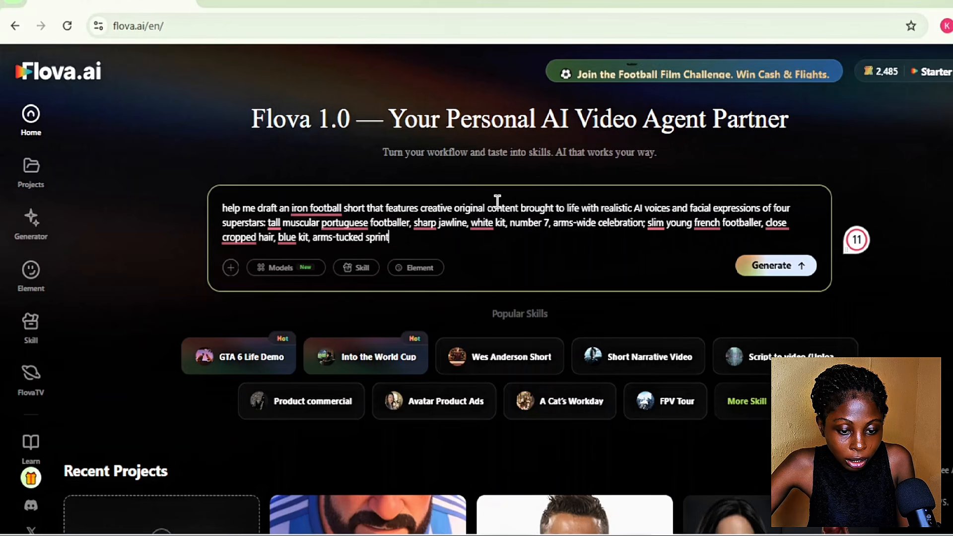
type("; short st")
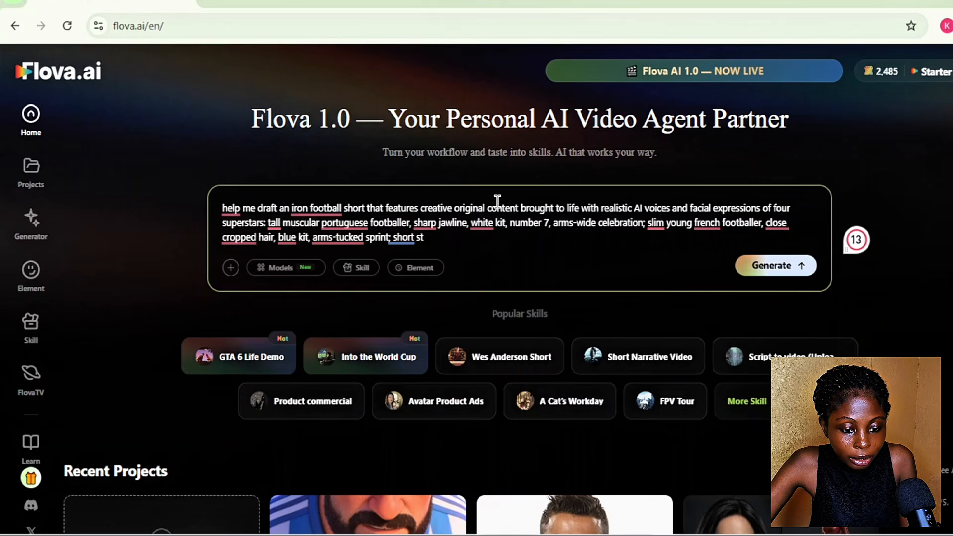
type("ocky argentine")
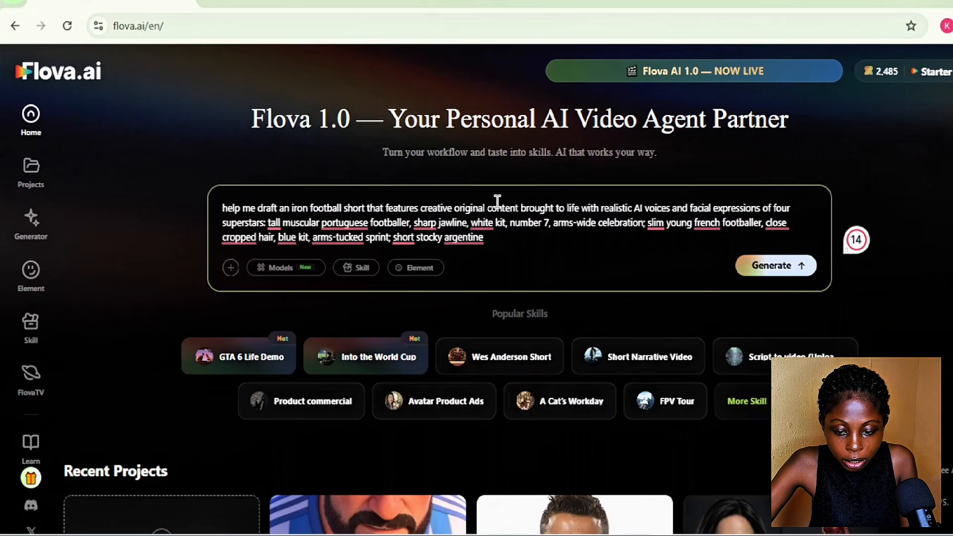
type(" blue and whhite stripes")
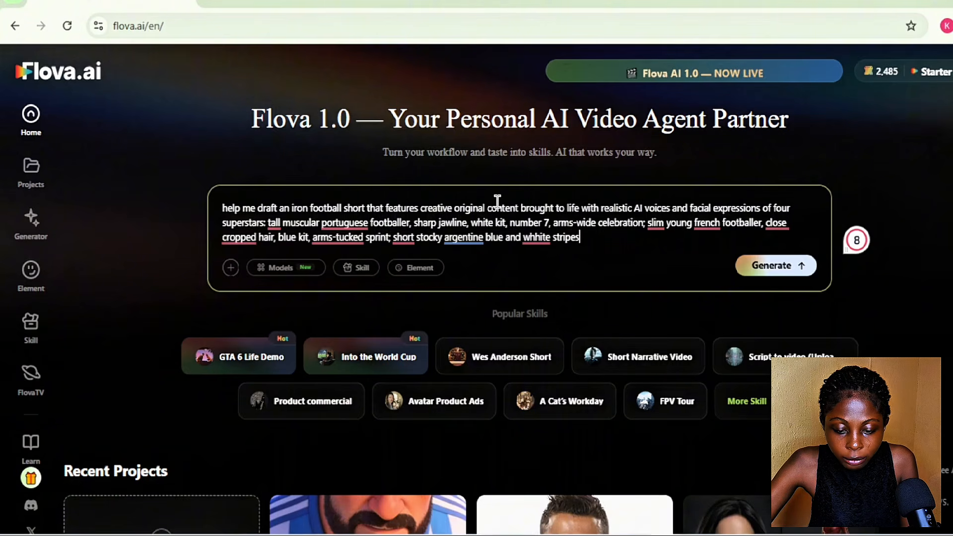
type(", low gait, beard, we")
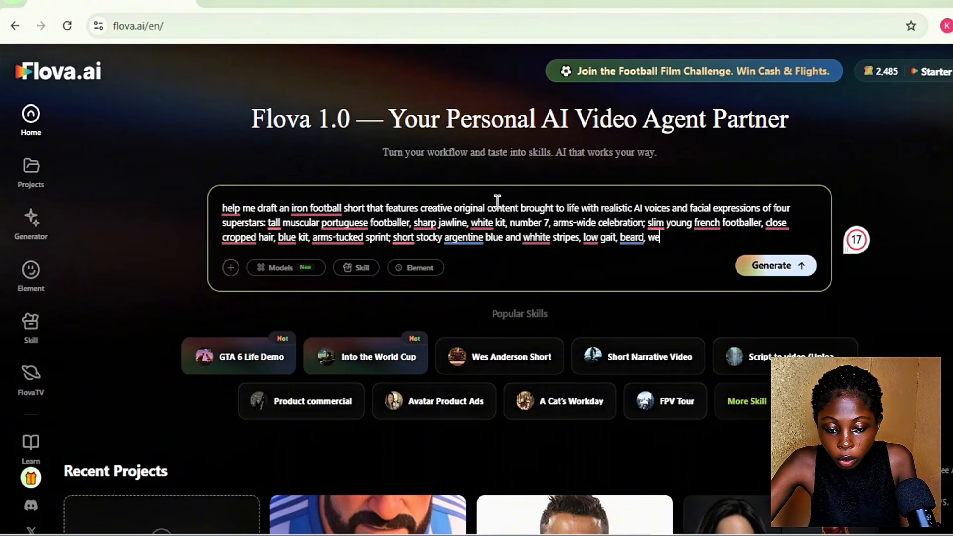
type("athered dark eyes, ")
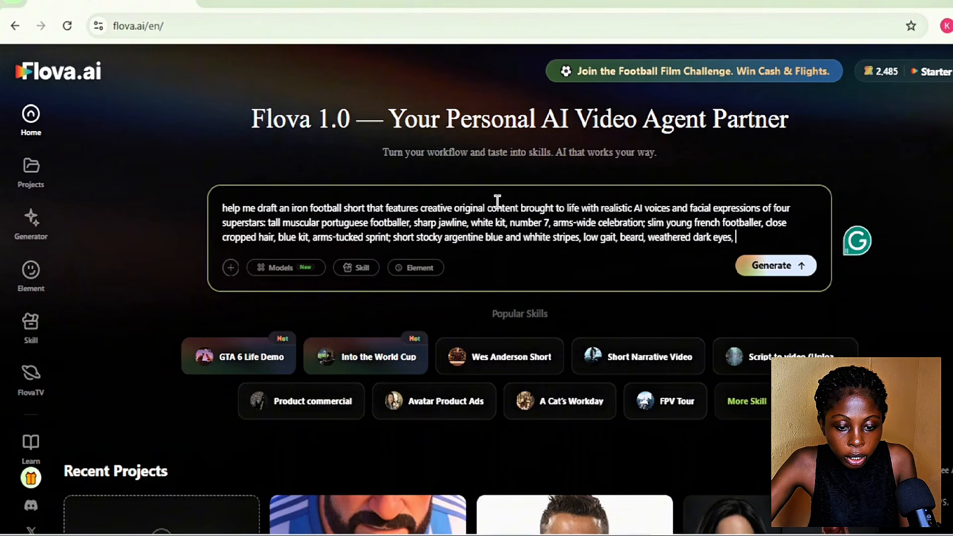
type("and slim brazillia")
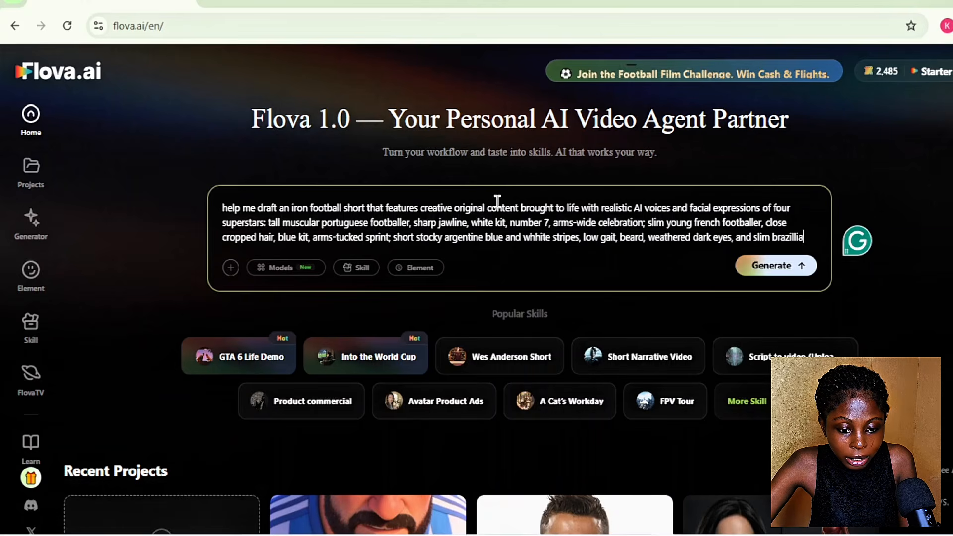
type("n colorful meon boots")
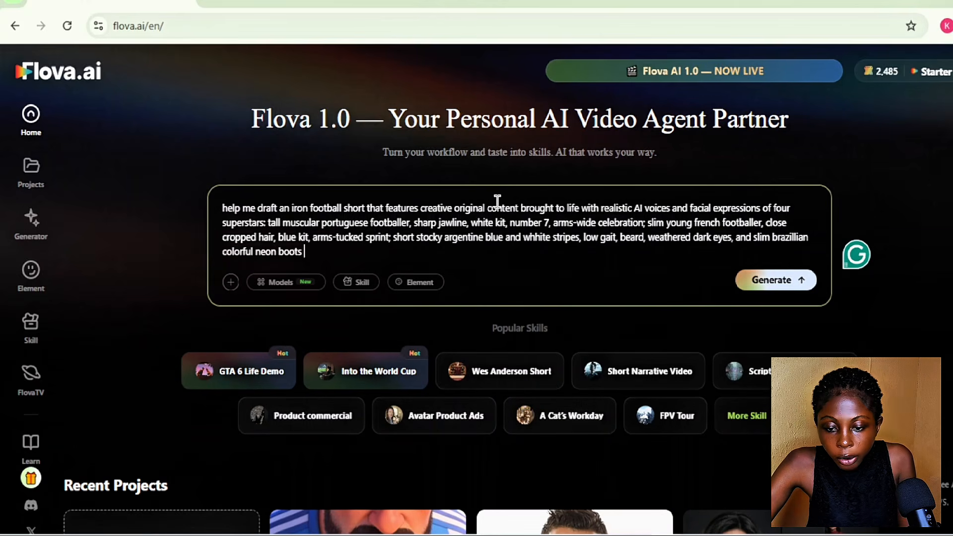
type(", yellow-green kit")
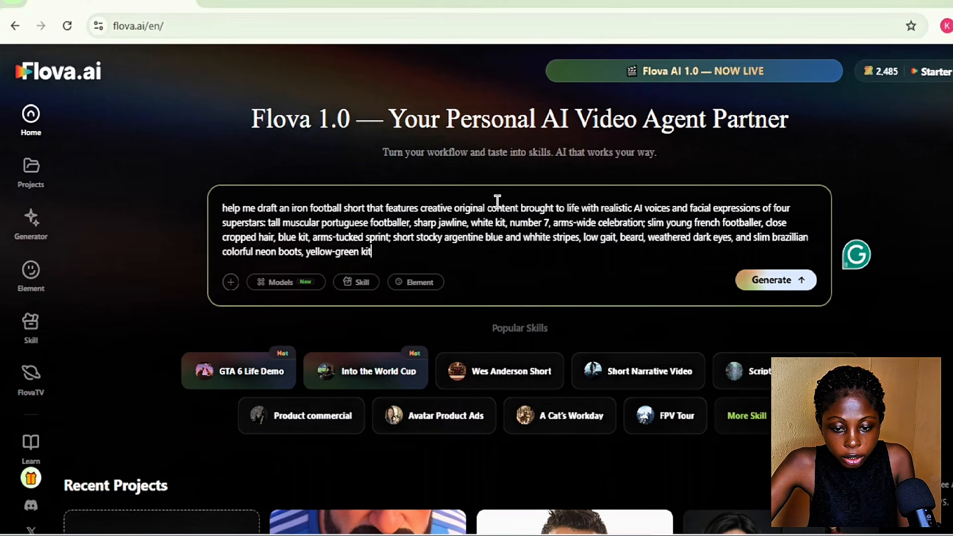
type(", wide grin, flair moves.")
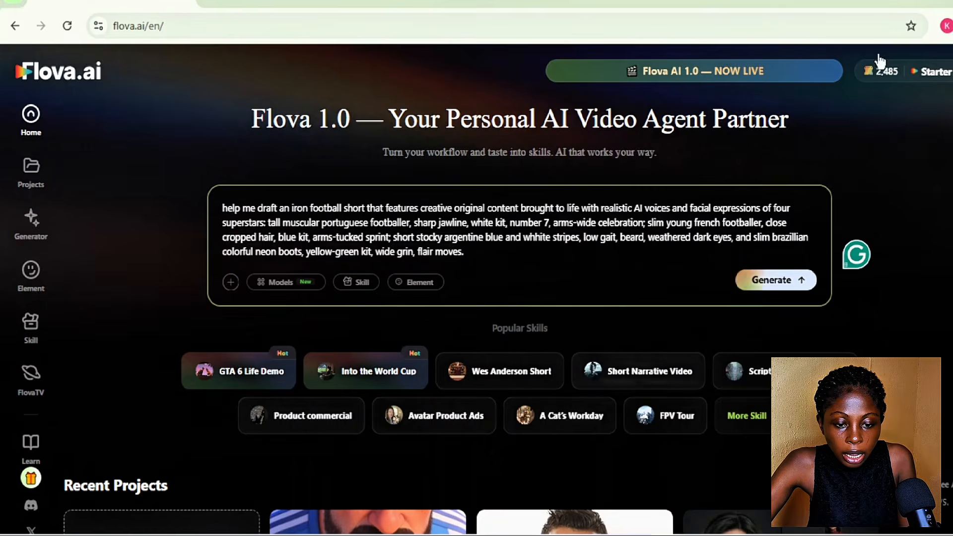
Finish the prompt with "weathered dark eyes, and slim brazillian colorful neon boots, yellow-green kit, wide grin, flair moves" and generate the project
left_click(756, 278)
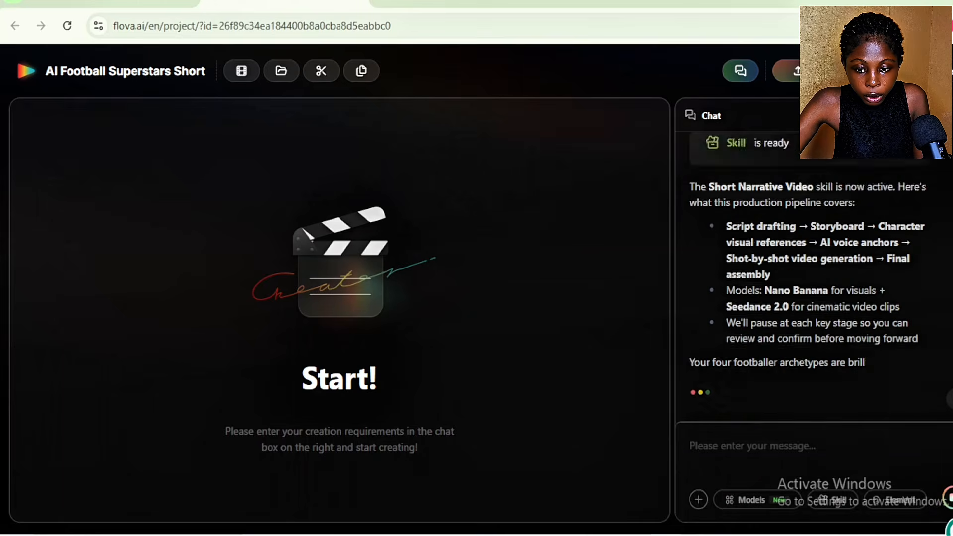
Review the chat reply's production pipeline summary and the story options for the football short
scroll(814, 277, "up", 4)
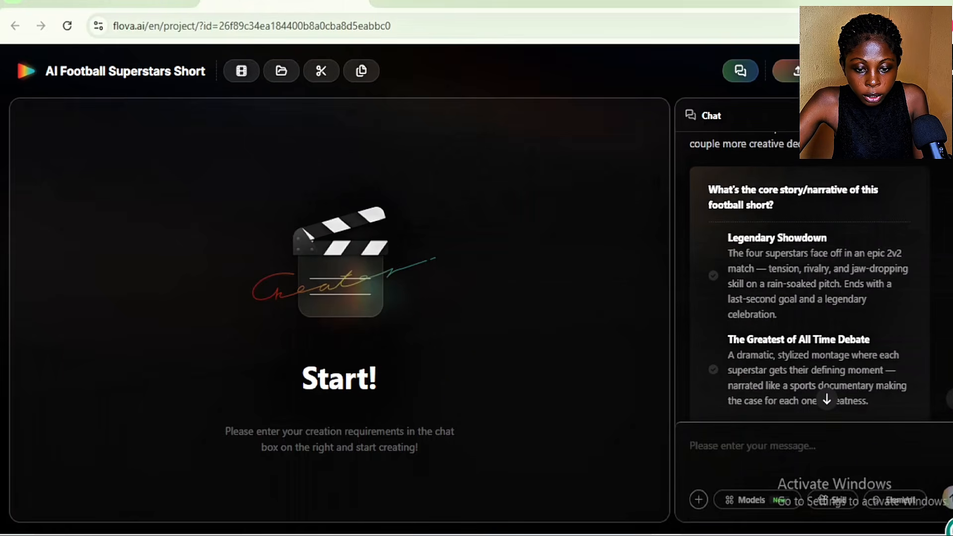
scroll(809, 288, "up", 4)
scroll(809, 288, "down", 3)
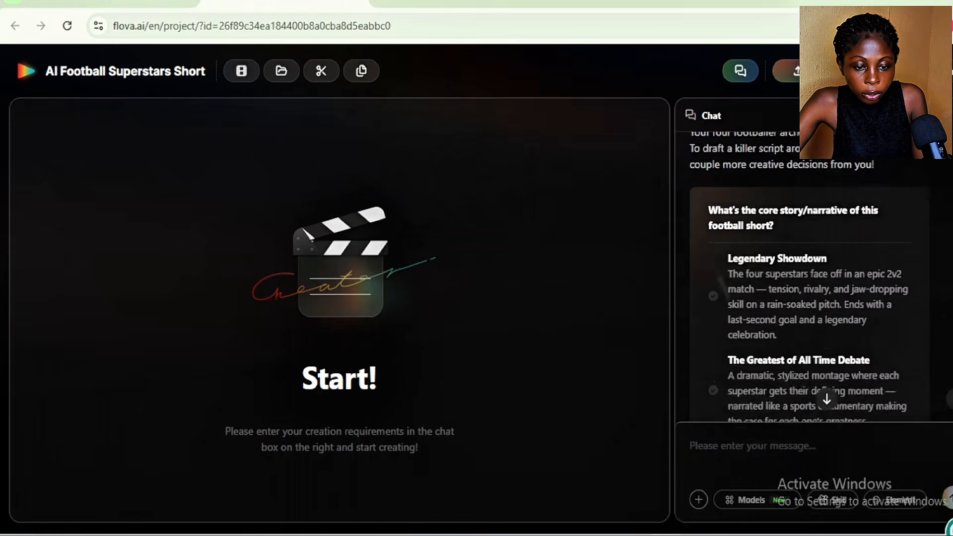
scroll(809, 277, "up", 3)
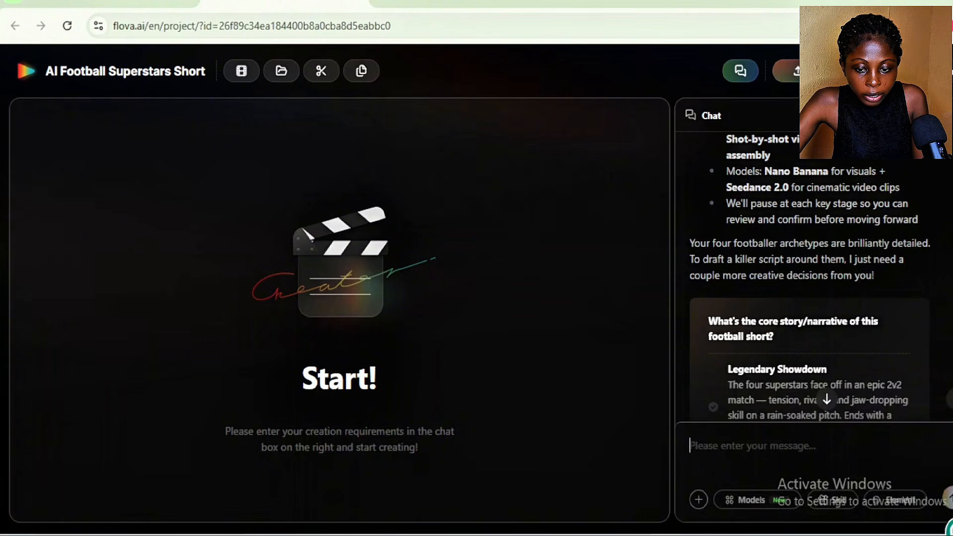
scroll(809, 278, "down", 3)
scroll(809, 278, "up", 4)
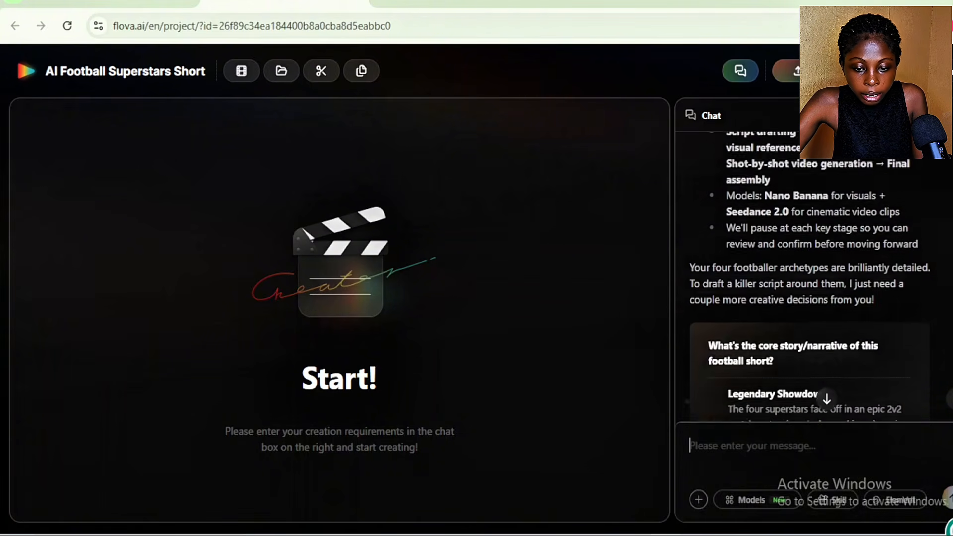
scroll(809, 278, "down", 2)
scroll(809, 278, "down", 1)
scroll(809, 277, "up", 2)
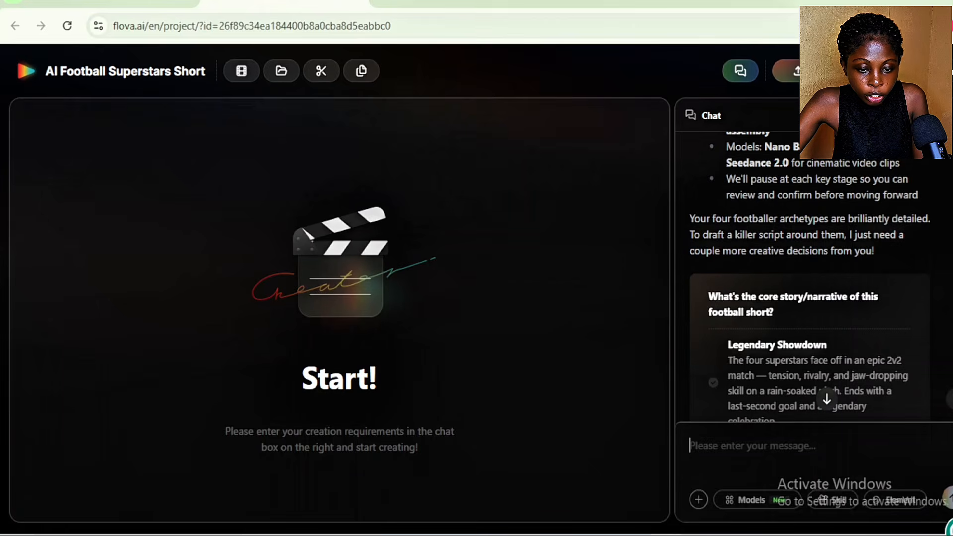
scroll(809, 278, "up", 3)
scroll(809, 278, "down", 2)
scroll(809, 278, "up", 3)
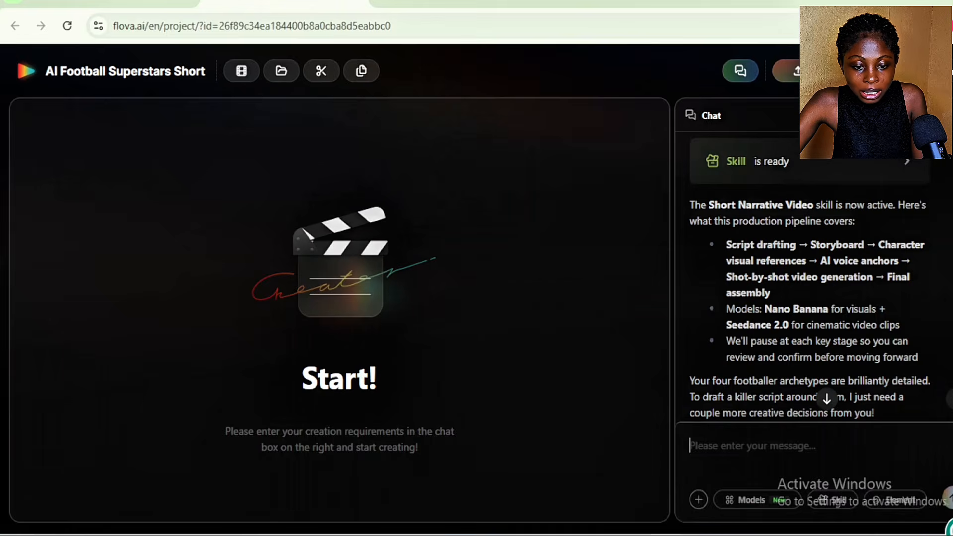
type("60 se")
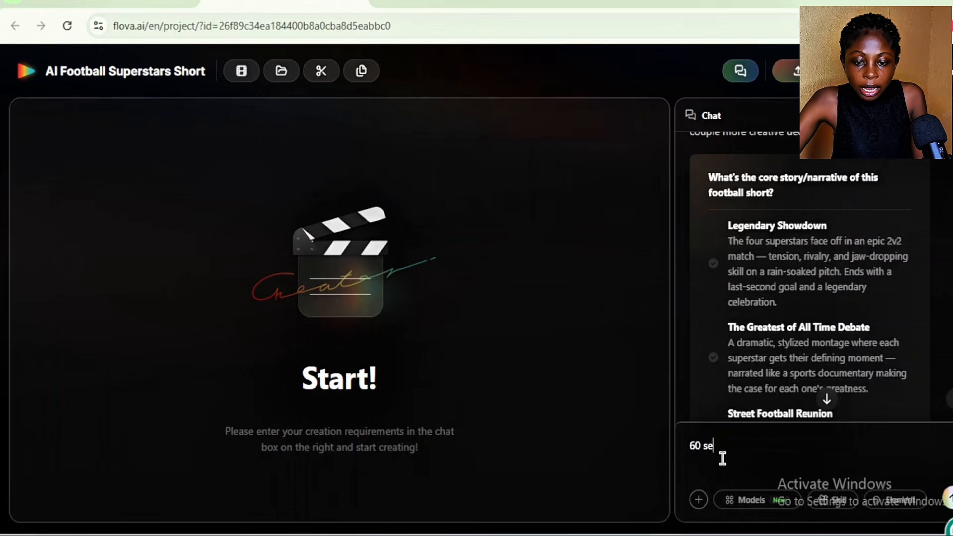
type("conds sho")
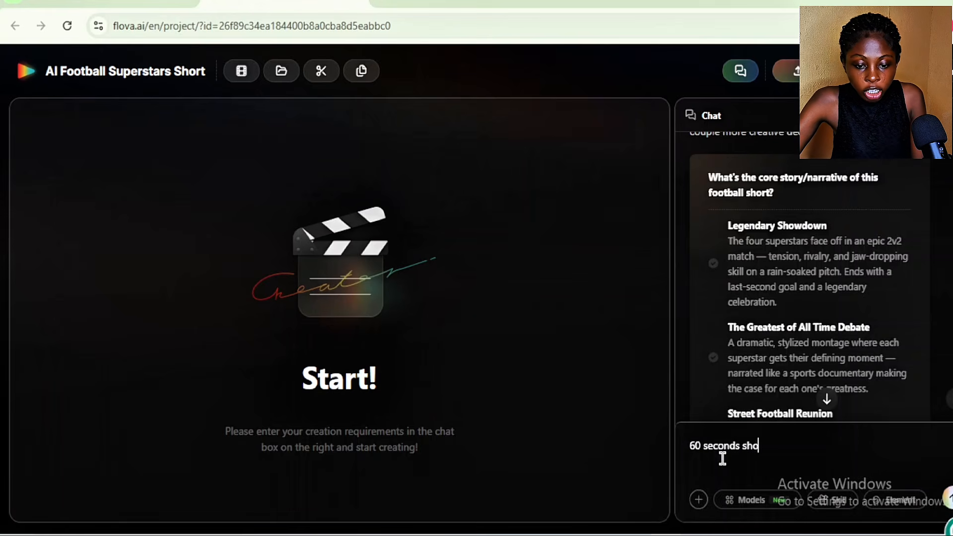
type("rt pix")
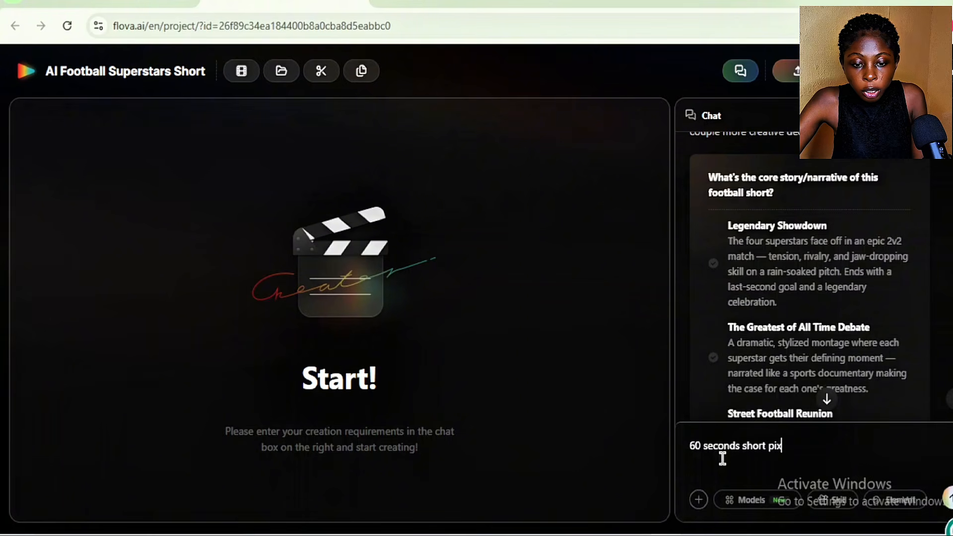
type("ar style ")
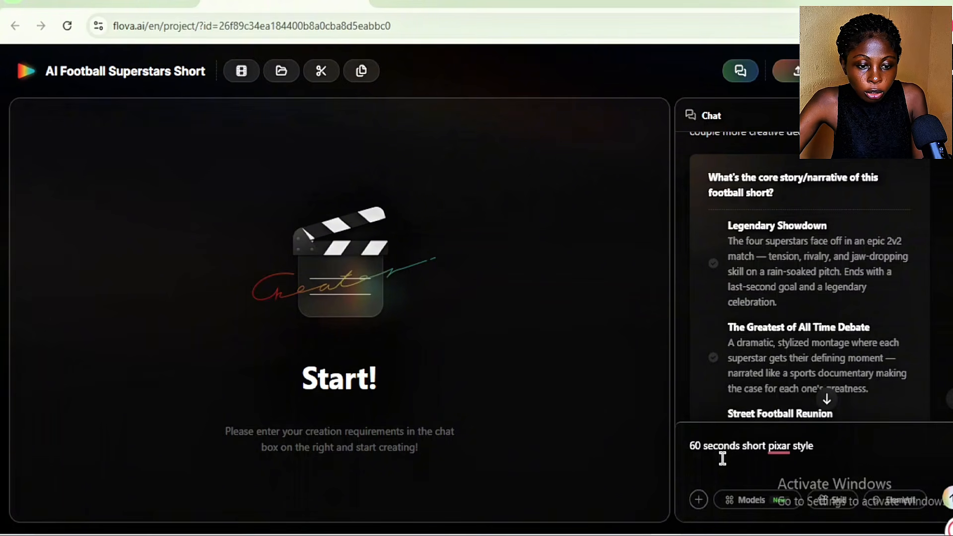
type("int")
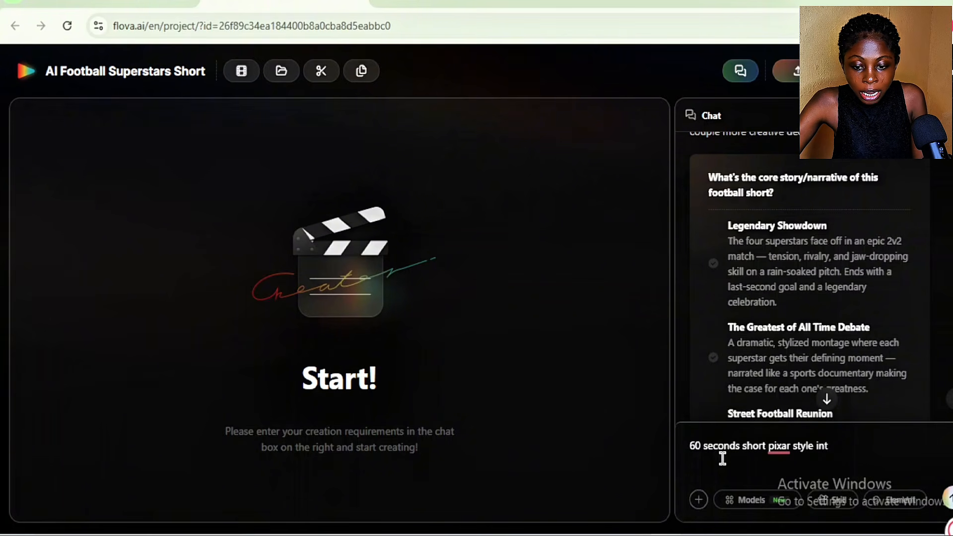
type("ro w")
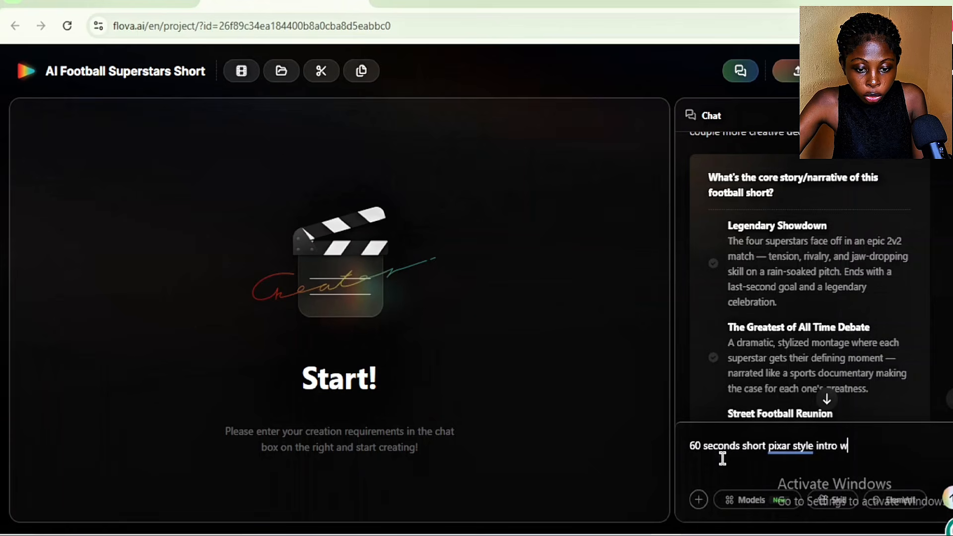
type("ith each")
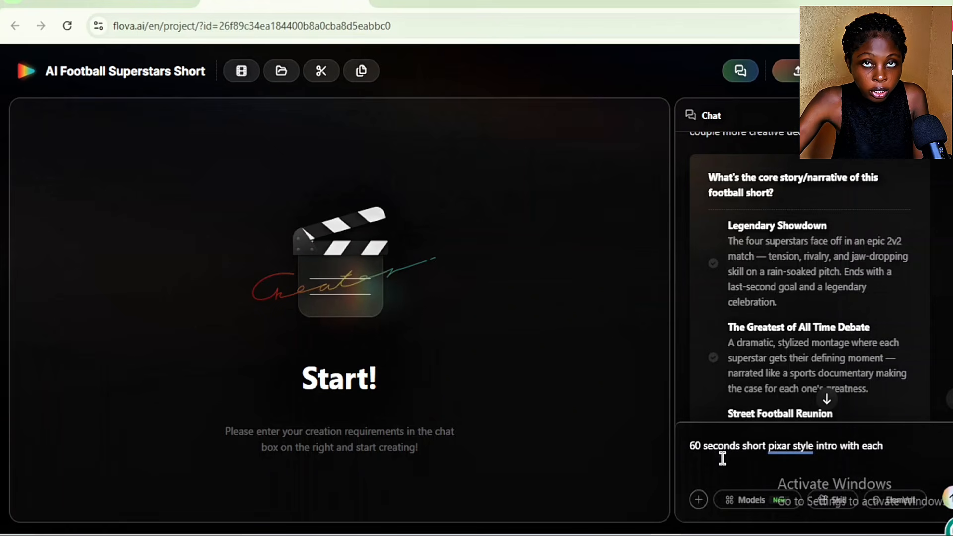
type(" supers")
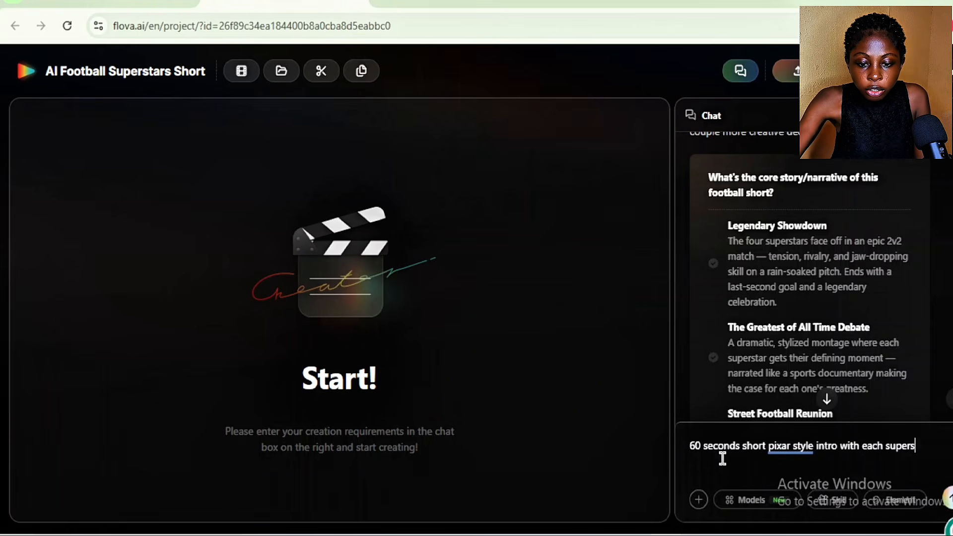
type("tar g")
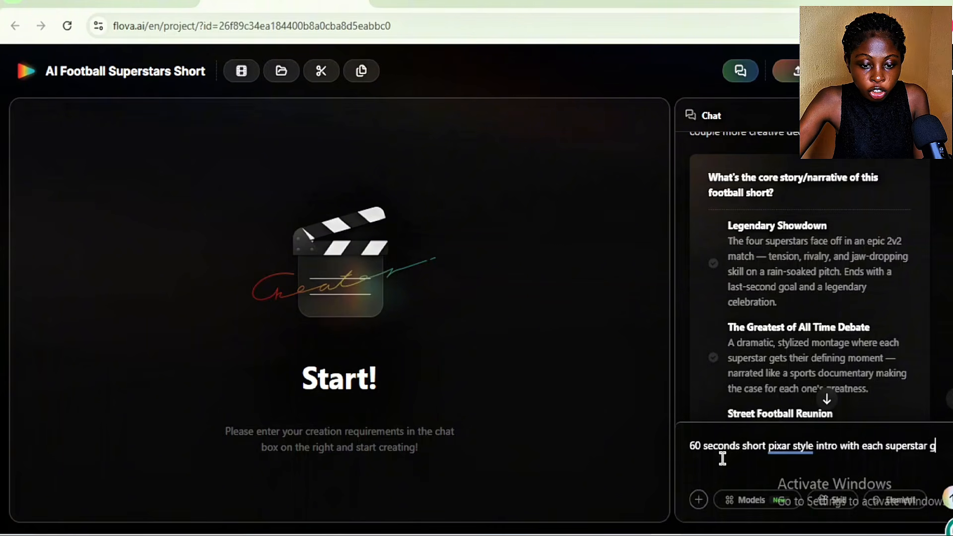
type("etting a mom")
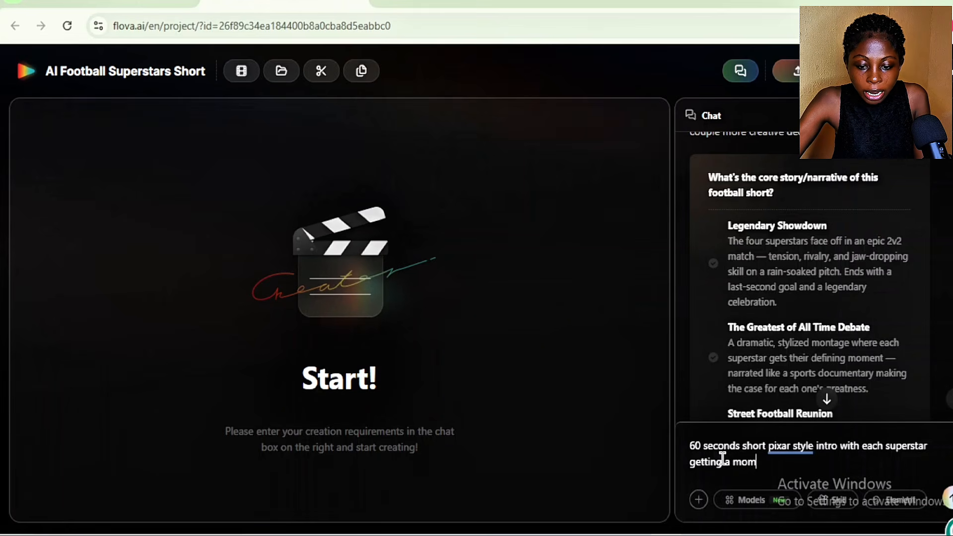
key("BackSpace")
key("BackSpace")
key("BackSpace")
key("BackSpace")
key("BackSpace")
key("BackSpace")
key("BackSpace")
key("BackSpace")
key("BackSpace")
key("BackSpace")
key("BackSpace")
key("BackSpace")
key("BackSpace")
key("BackSpace")
key("BackSpace")
key("BackSpace")
key("BackSpace")
key("BackSpace")
key("BackSpace")
key("BackSpace")
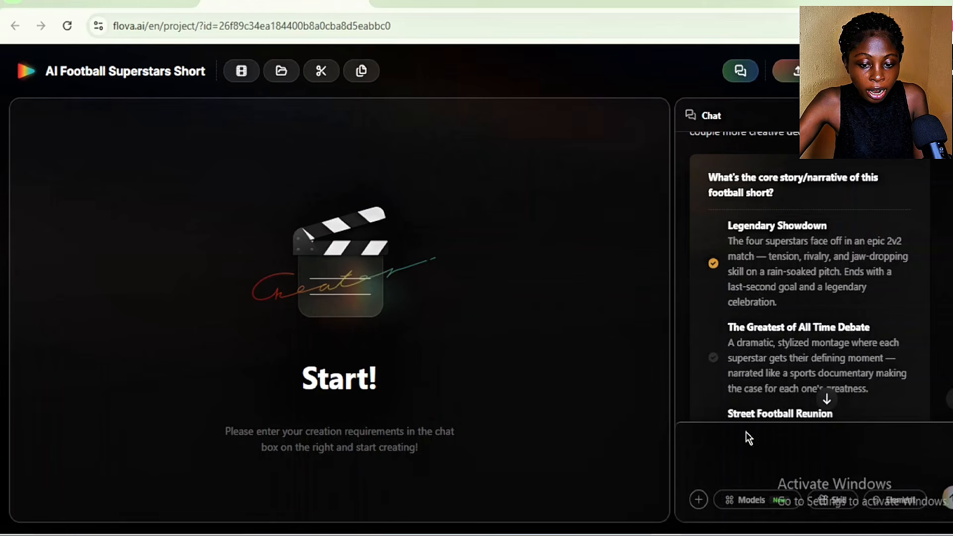
Write in the chat message: "60 seconds pixar style intro with each football superstar getting a moment of shine. 16:9 widescreen ideal for YouTube / desktop."
left_click(723, 451)
type("60 seconds pixar style in")
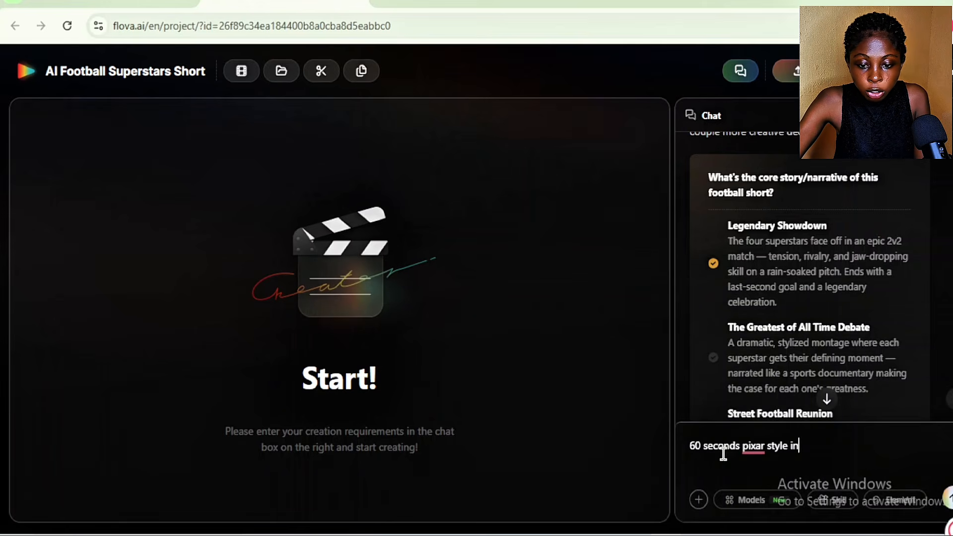
type("tro with each")
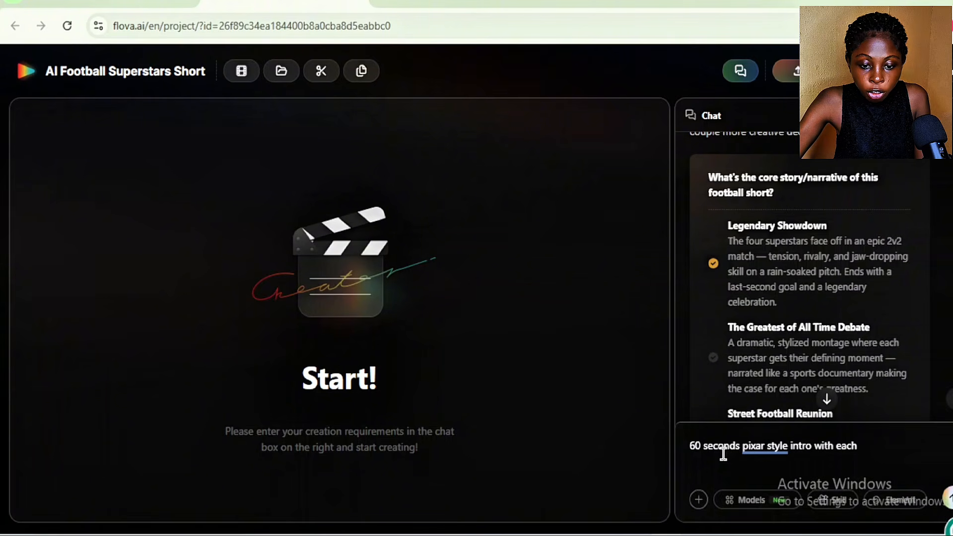
type(" football superstar gaving")
key("BackSpace")
key("BackSpace")
key("BackSpace")
key("BackSpace")
key("BackSpace")
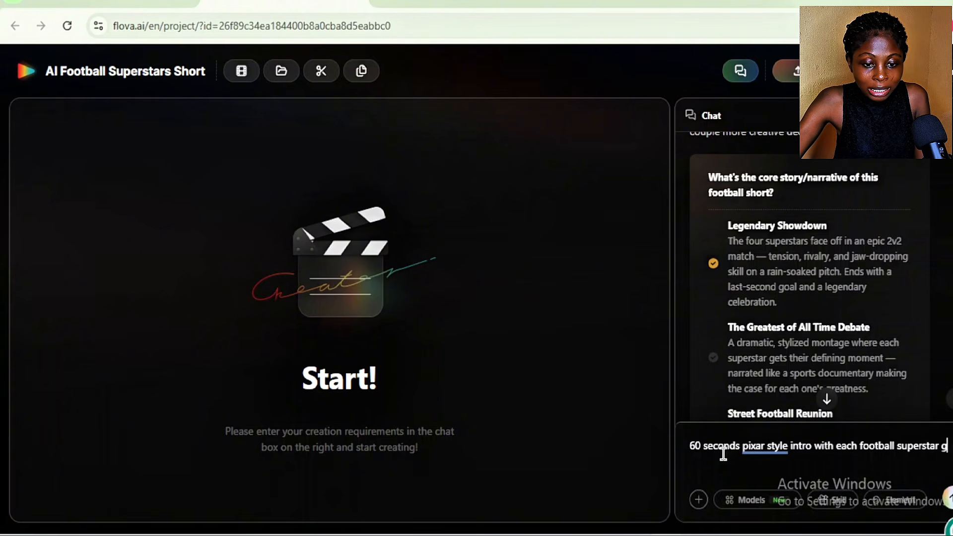
type("etting a moment of shine. 16:")
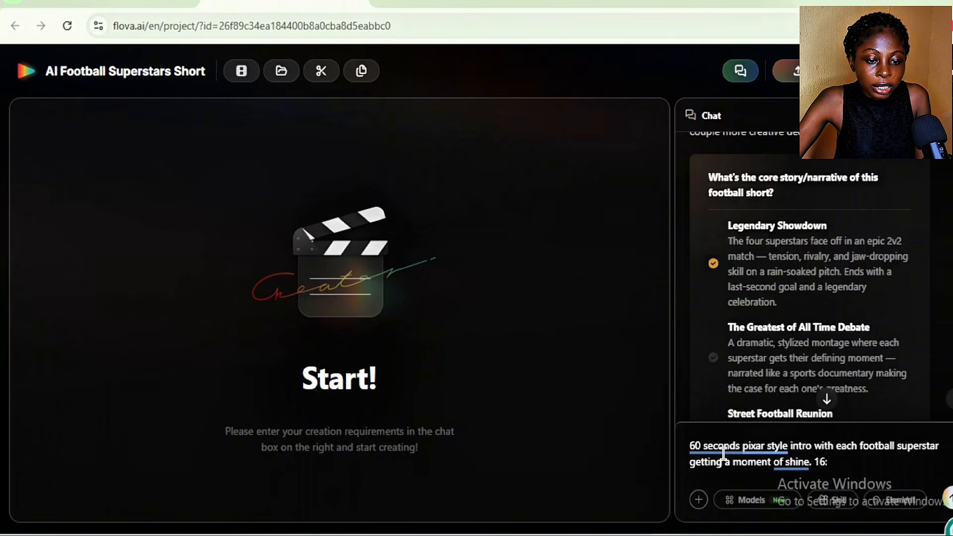
type("9 widescreen ideal for YouTub")
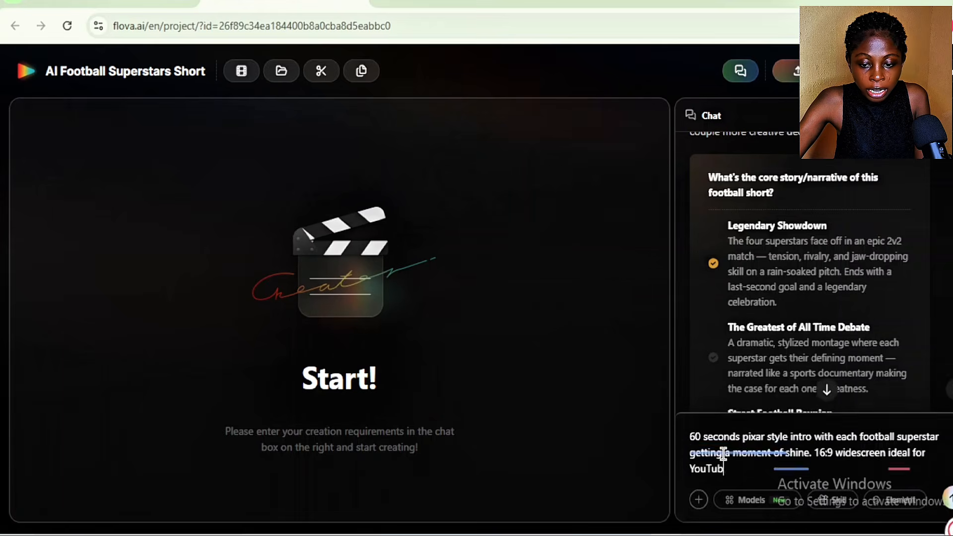
type("e / desktop")
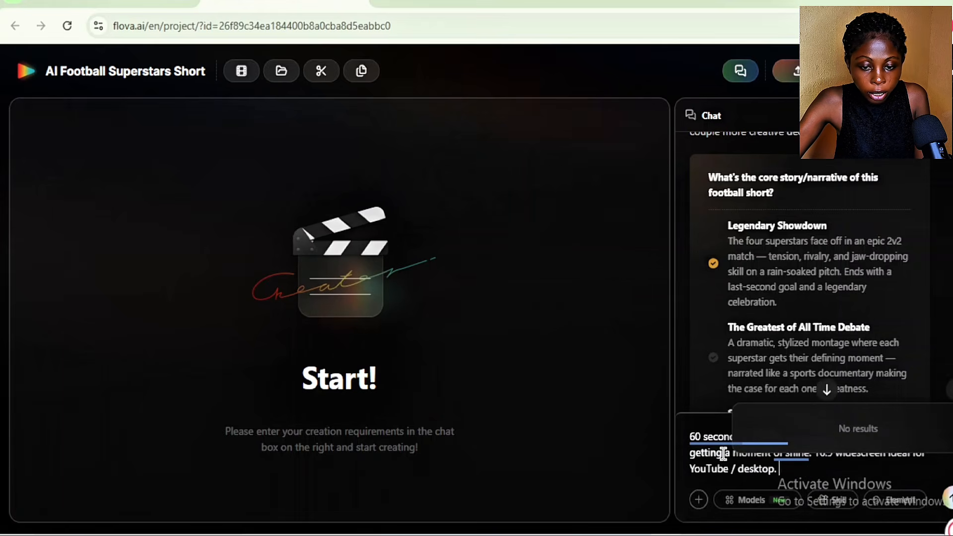
type(". A real playful scenario")
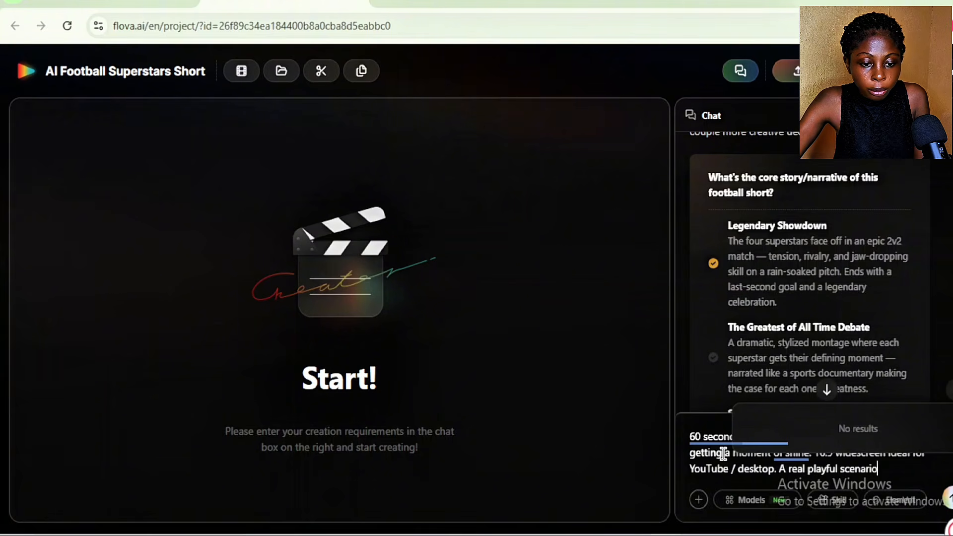
type(", a skill move,")
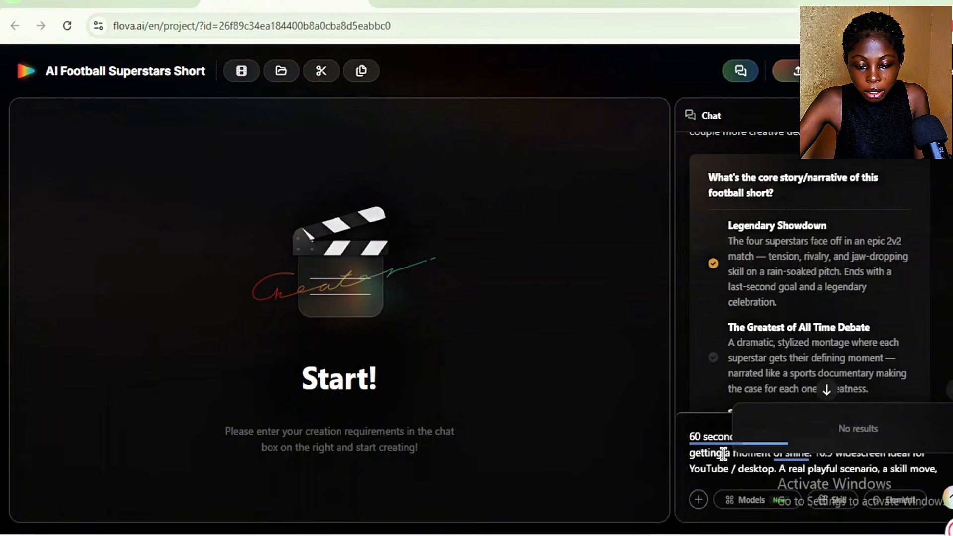
type(" dramatic lighting and broa")
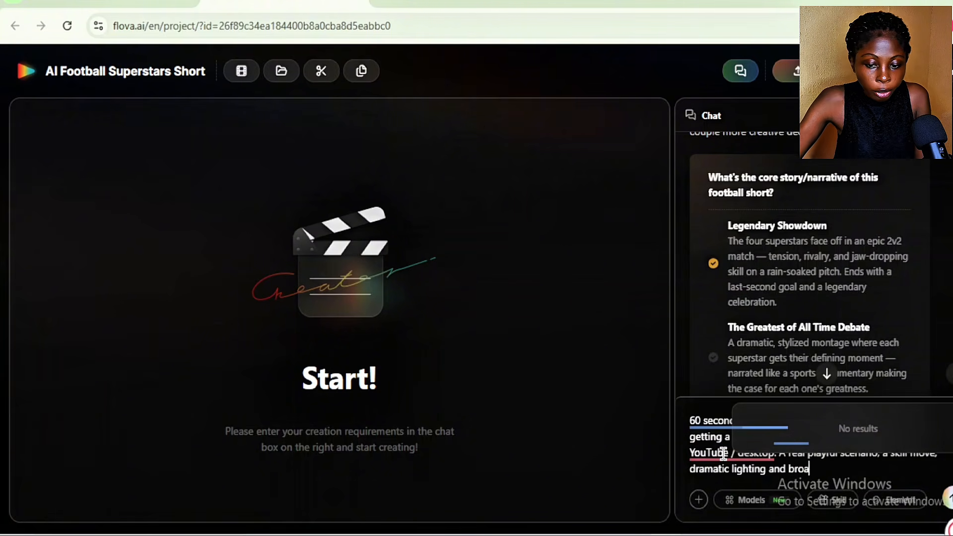
type("dcast camara angles.")
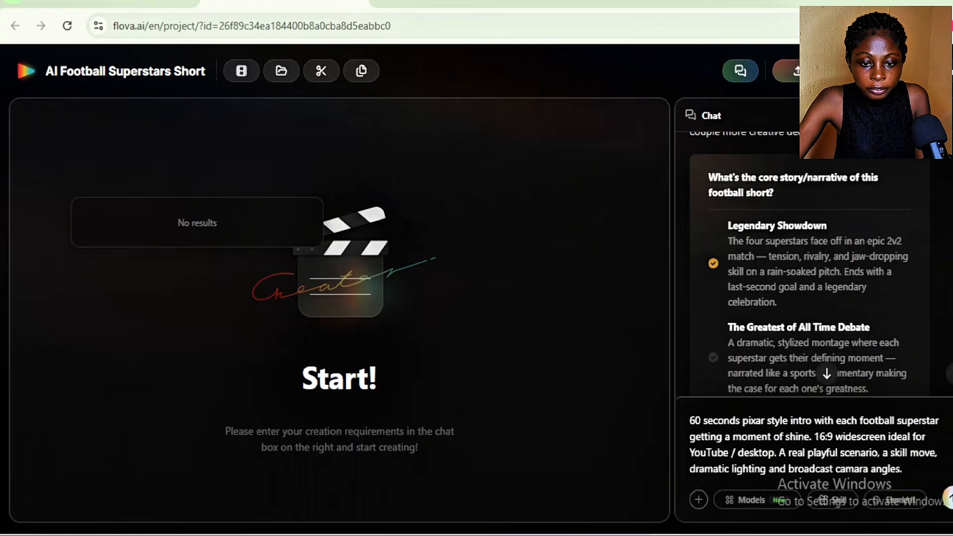
Add "A real playful scenario, a skill move, dramatic lighting and broadcast camara angles." to the message and send it
key("Return")
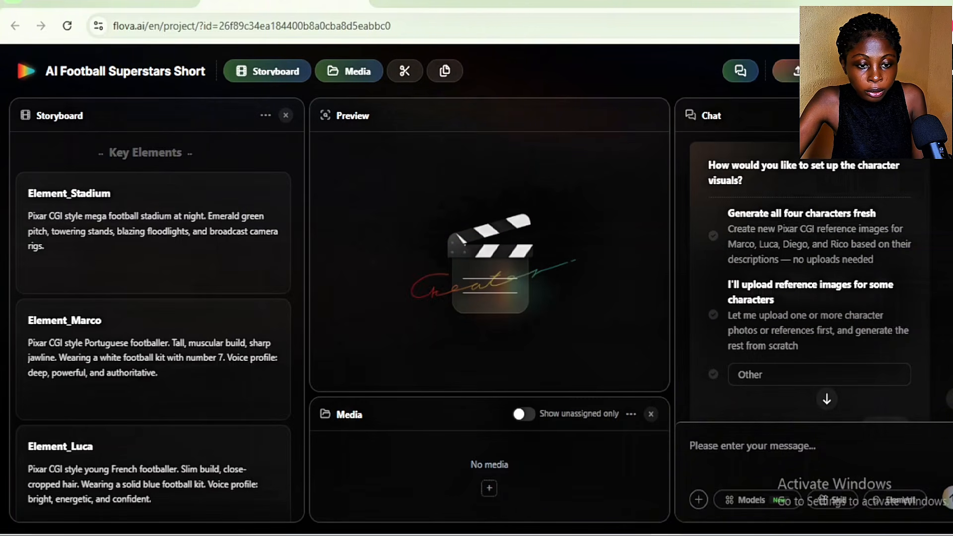
Answer the character visuals question with "Generate all four characters fresh" and submit the choice
left_click(713, 236)
scroll(716, 238, "down", 2)
left_click(885, 348)
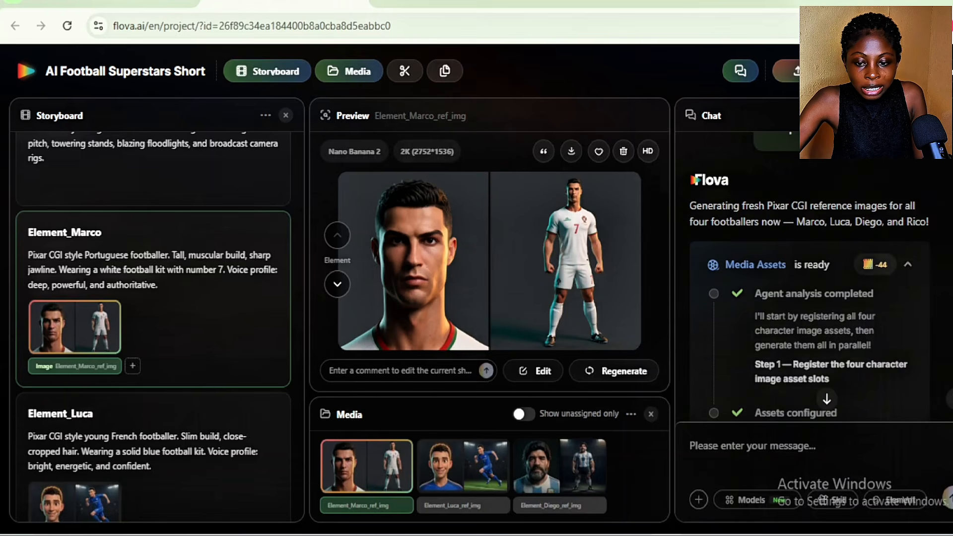
Preview Luca's character reference image from the project media and open it for editing
left_click(463, 466)
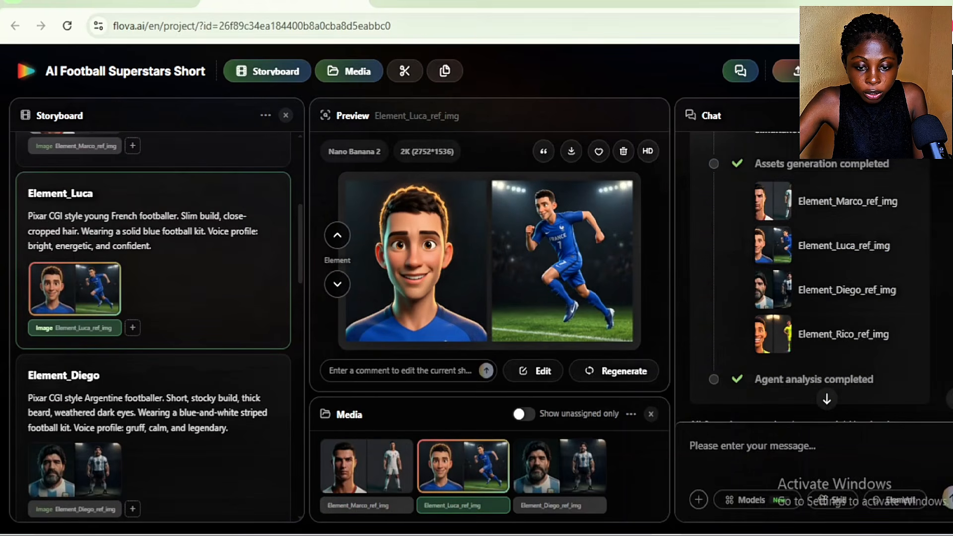
scroll(153, 326, "up", 1)
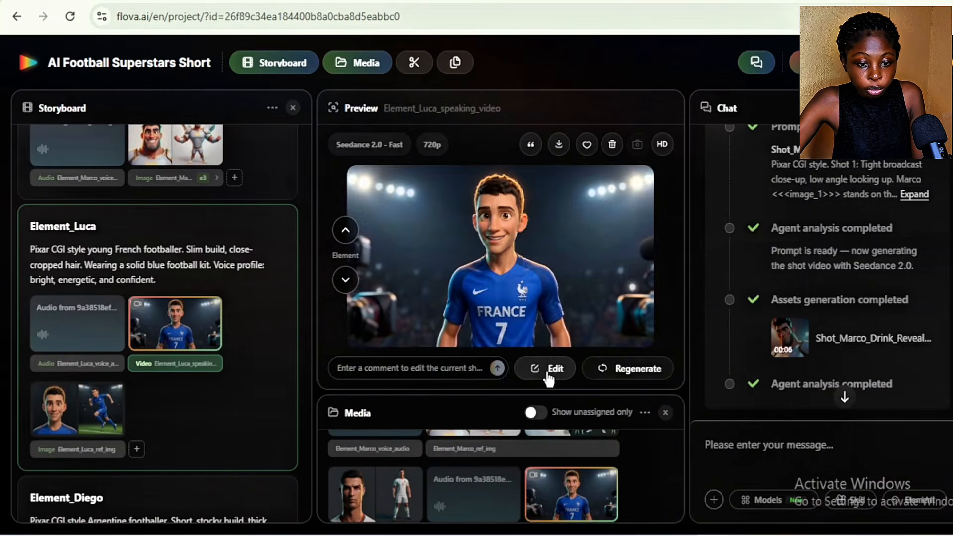
left_click(536, 372)
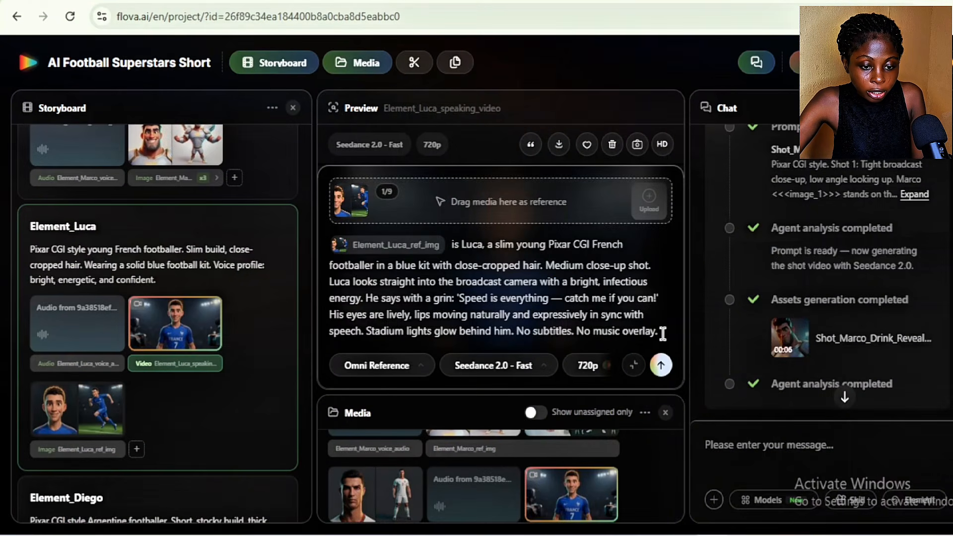
In Luca's speaking video prompt, replace "No music overlay." with "with background music" and submit it for regeneration
key("BackSpace")
key("BackSpace")
key("BackSpace")
key("BackSpace")
key("BackSpace")
key("BackSpace")
key("BackSpace")
key("BackSpace")
key("BackSpace")
key("BackSpace")
key("BackSpace")
key("BackSpace")
key("BackSpace")
key("BackSpace")
key("BackSpace")
key("BackSpace")
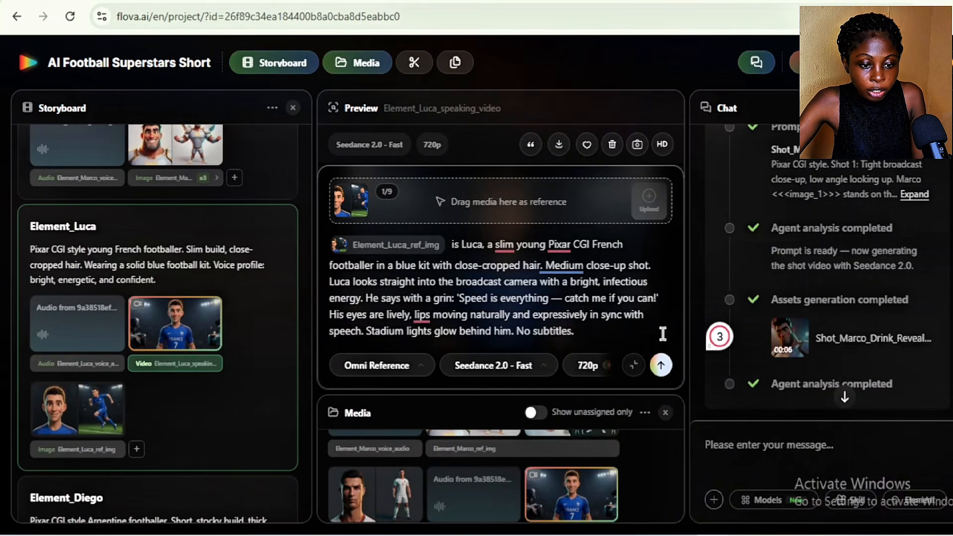
type("with back")
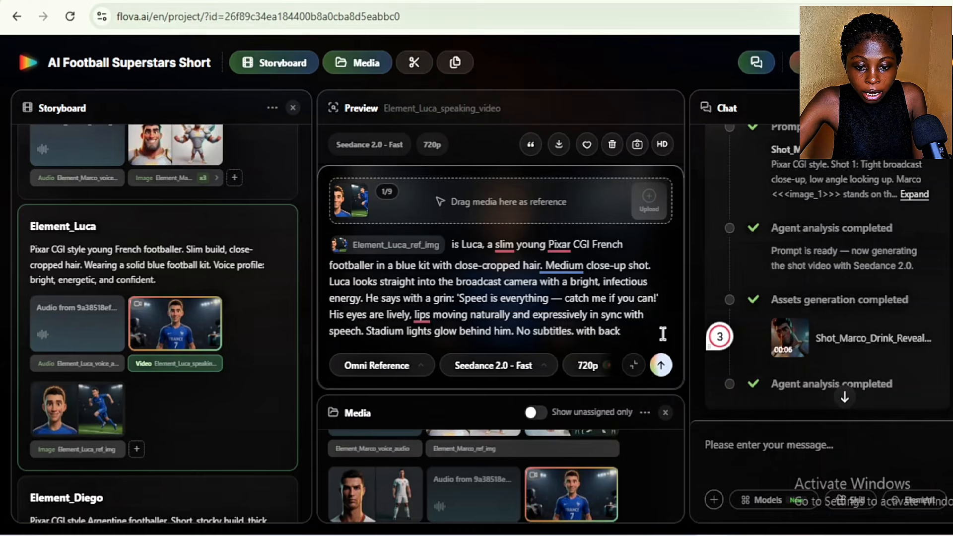
type("ground music")
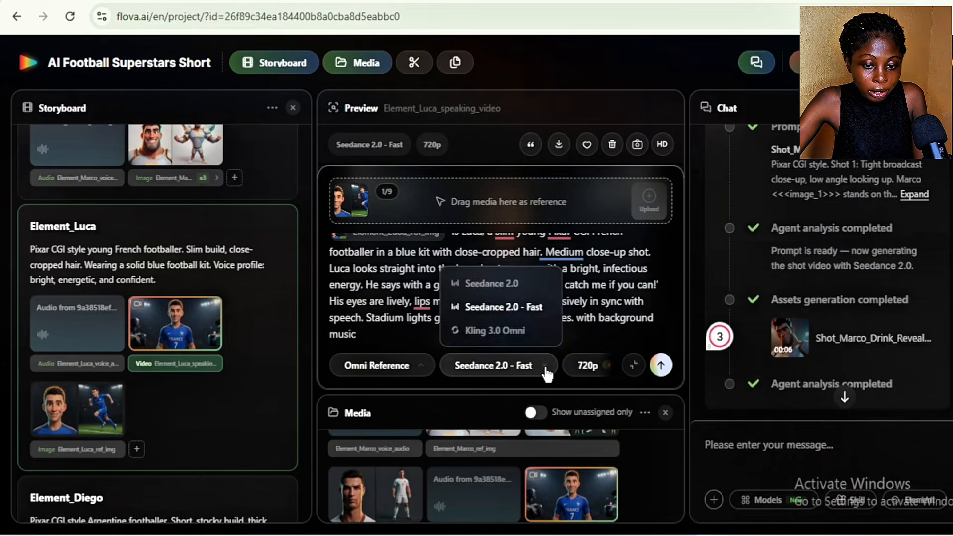
left_click(660, 364)
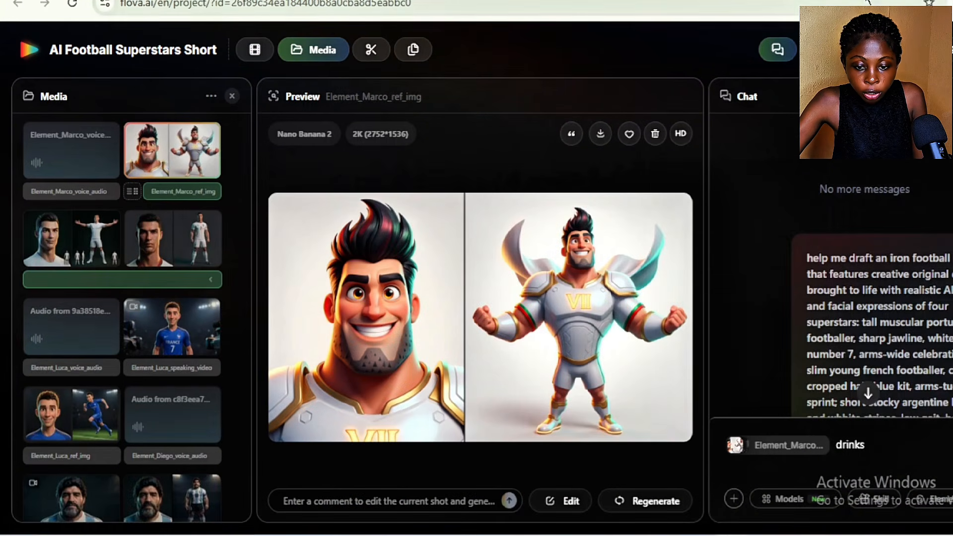
Attach the downloaded image drink.png to the chat message after the word "drinks"
left_click(951, 3)
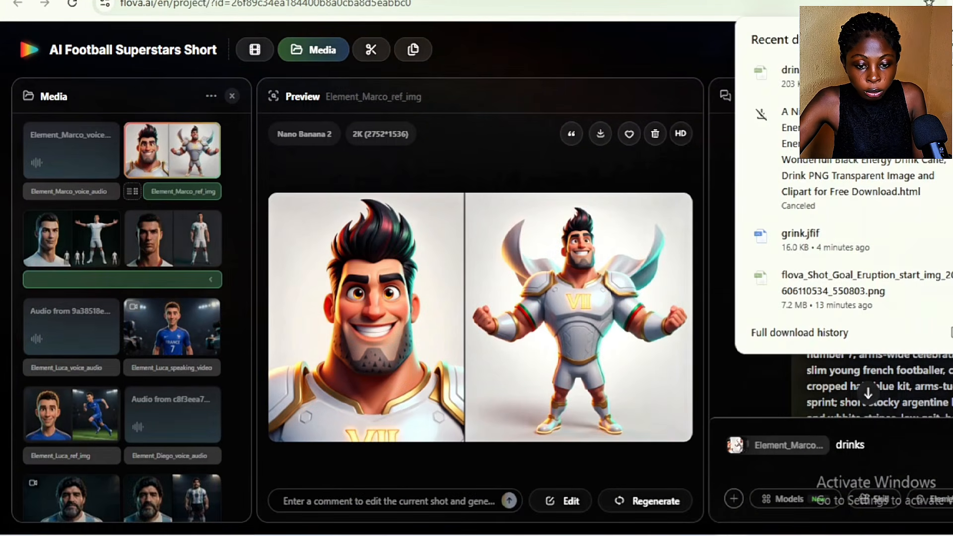
key("Escape")
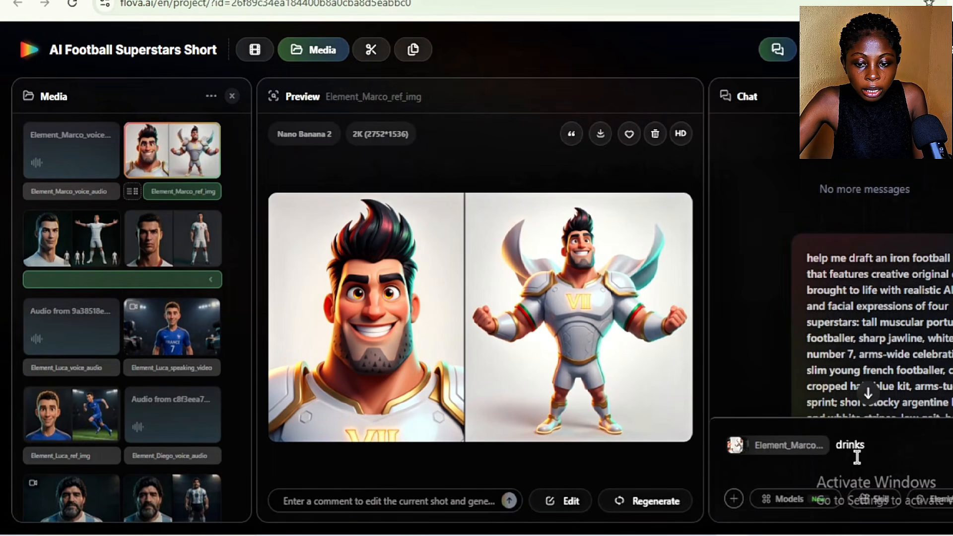
left_click(733, 498)
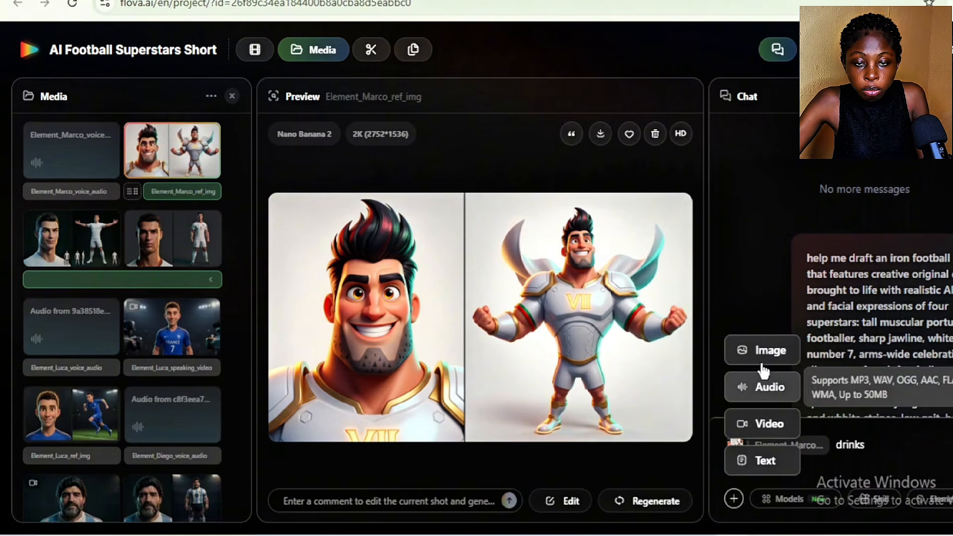
left_click(778, 355)
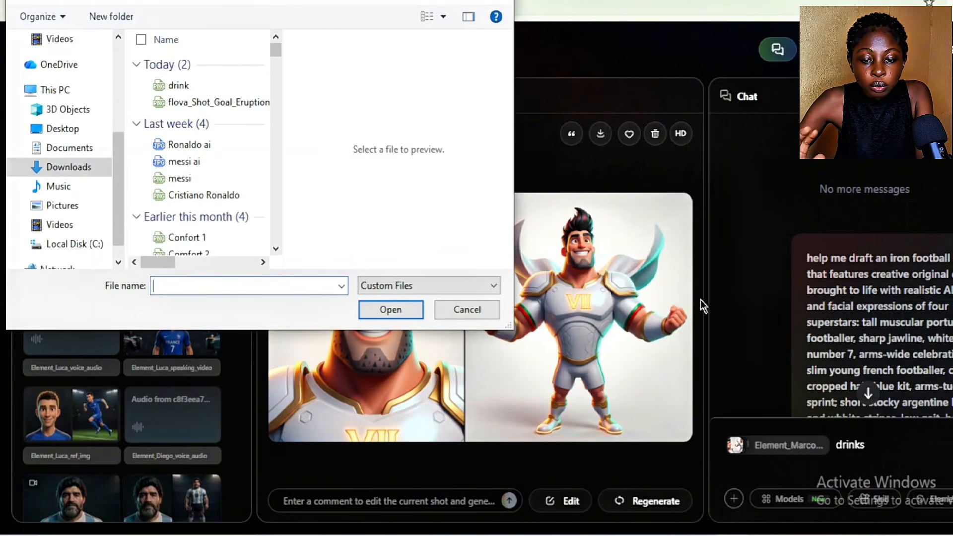
left_click(190, 84)
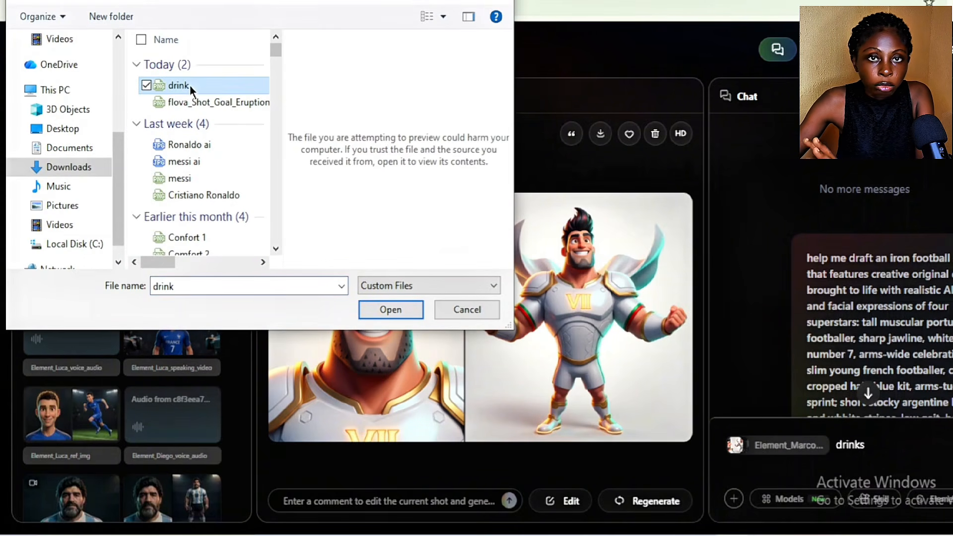
left_click(390, 309)
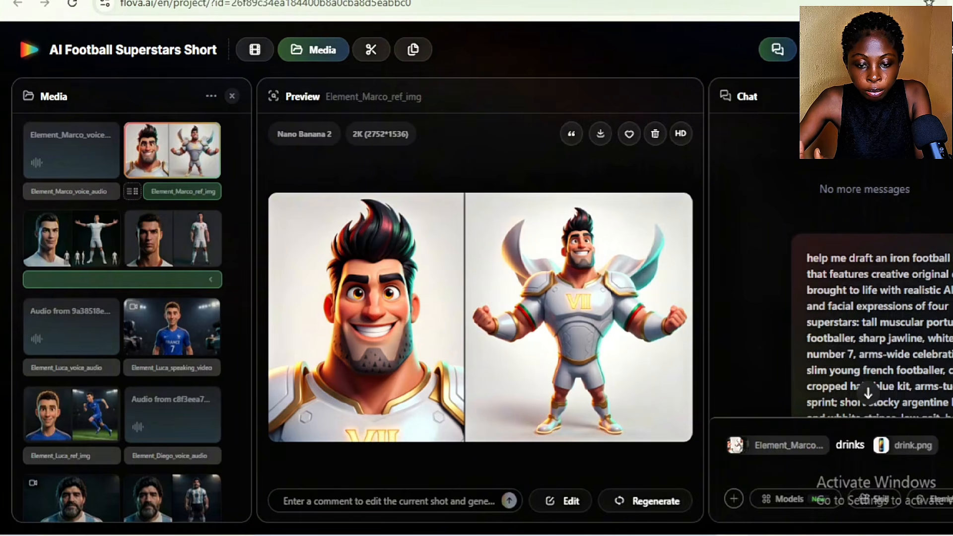
Complete the chat message with "to show viewers the source of his incredible skill" and send it
type("to show viewers")
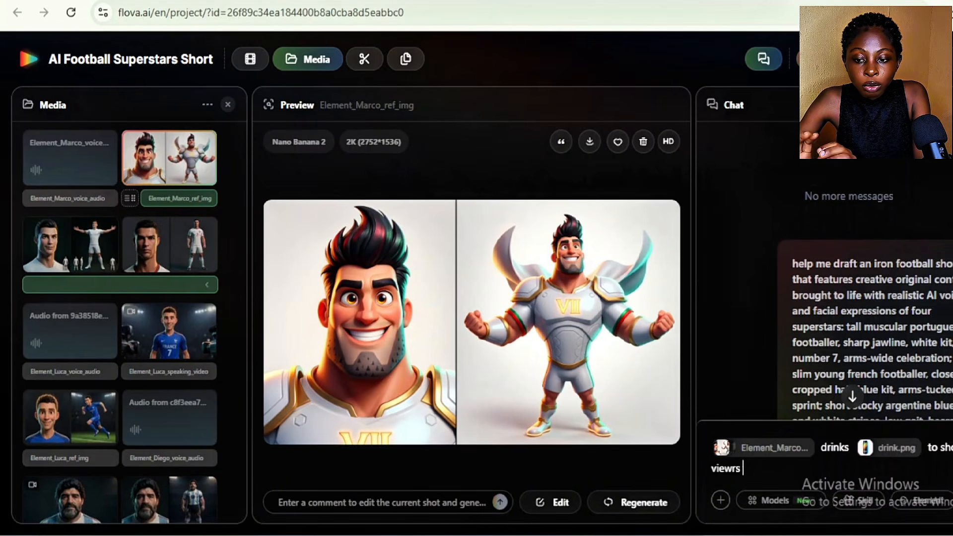
type(" the source of hi")
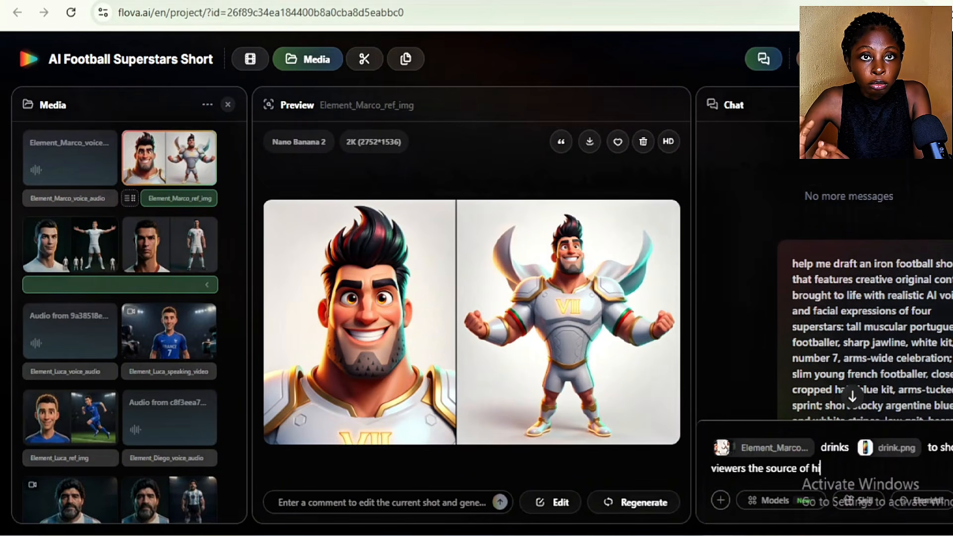
type("s incredible skill")
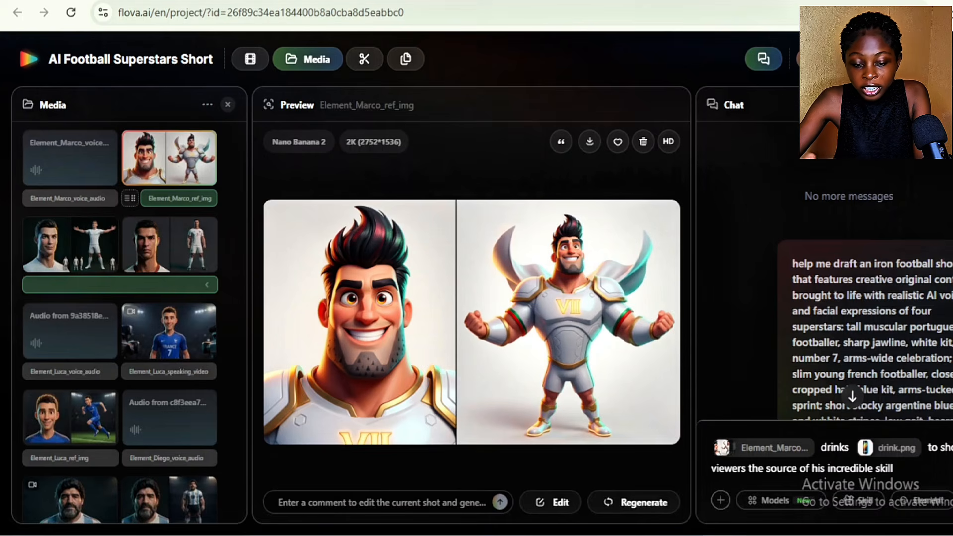
key("Return")
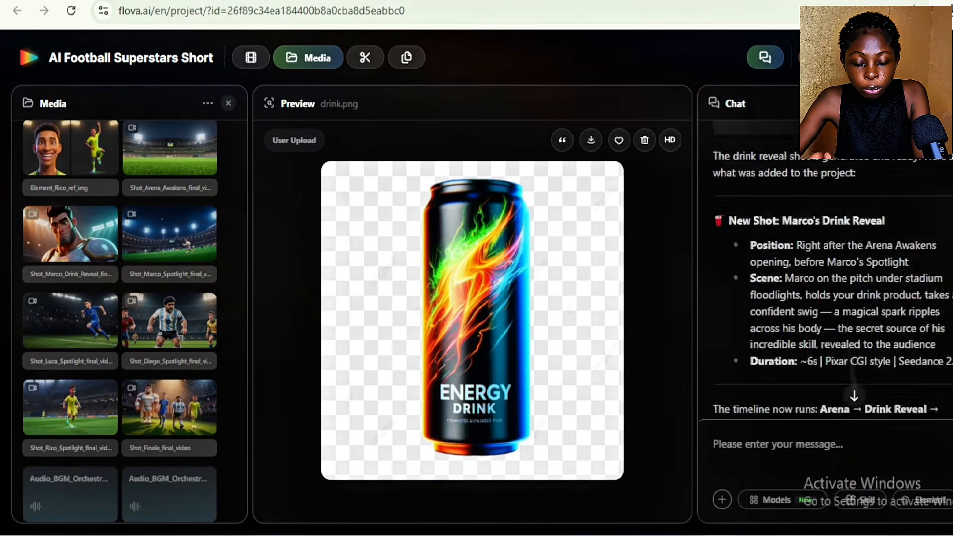
Open the prompt of Marco's drink reveal video and examine its full text, reference mode, model and resolution options
left_click(796, 337)
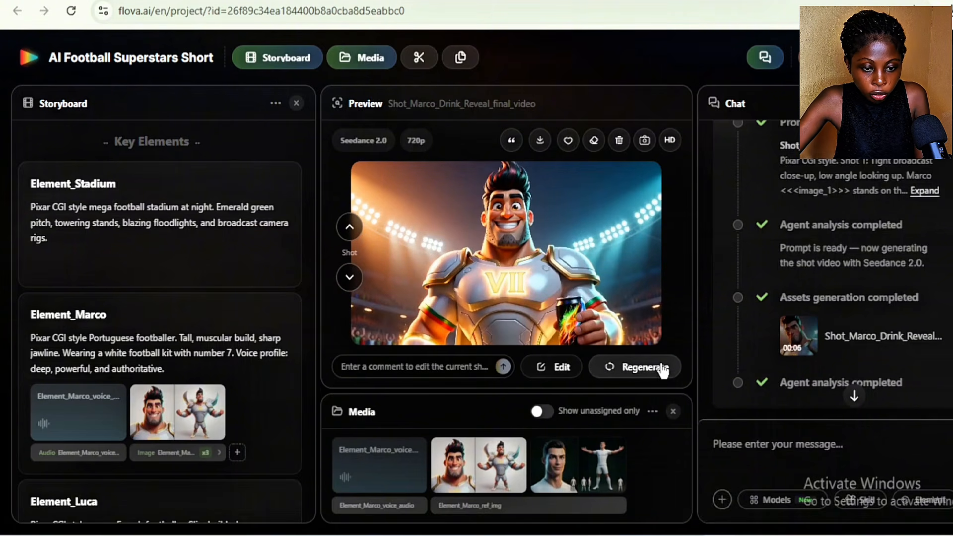
left_click(549, 369)
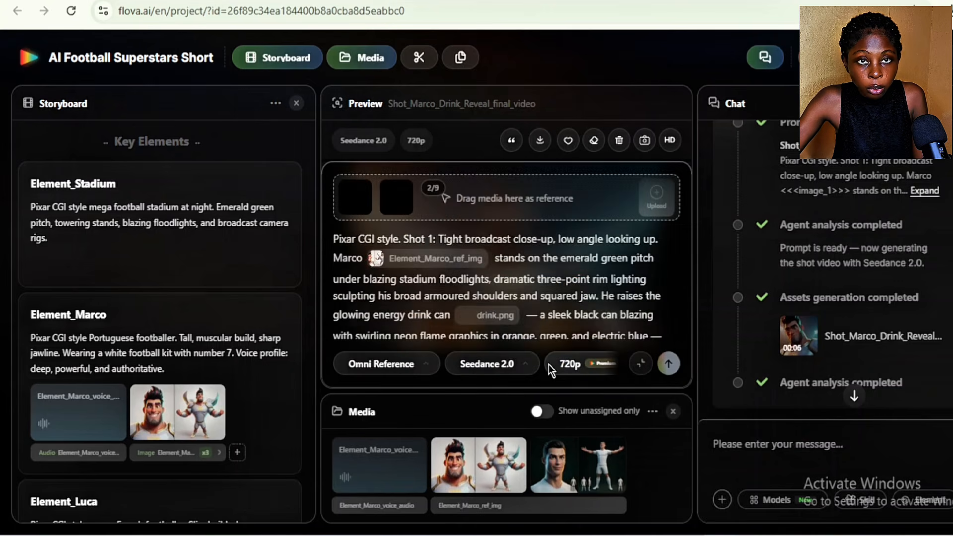
mouse_move(511, 316)
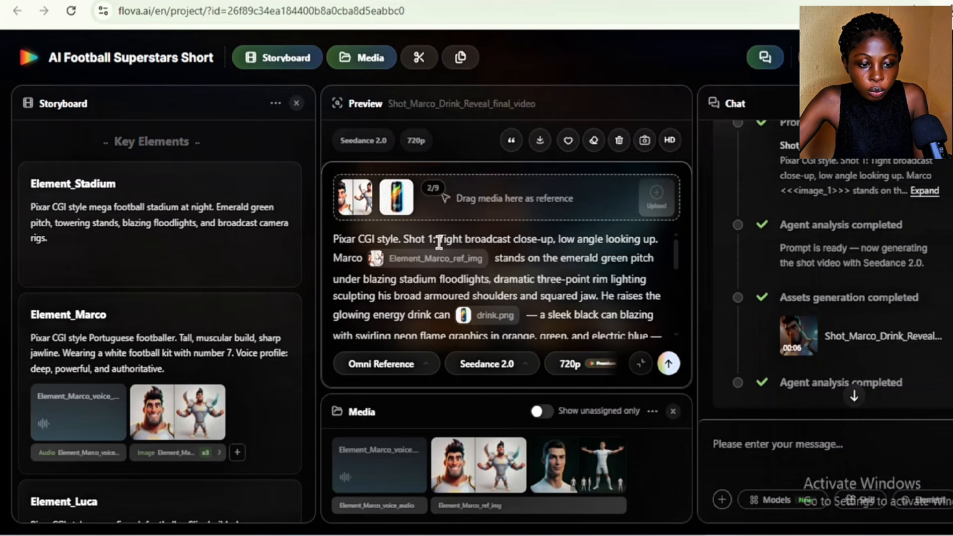
scroll(598, 326, "down", 5)
scroll(665, 330, "down", 1)
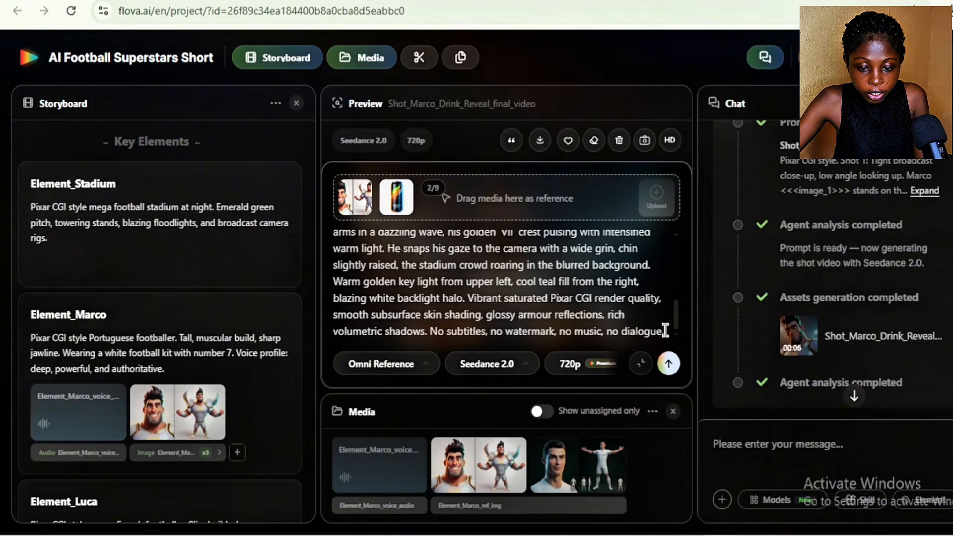
left_click(427, 364)
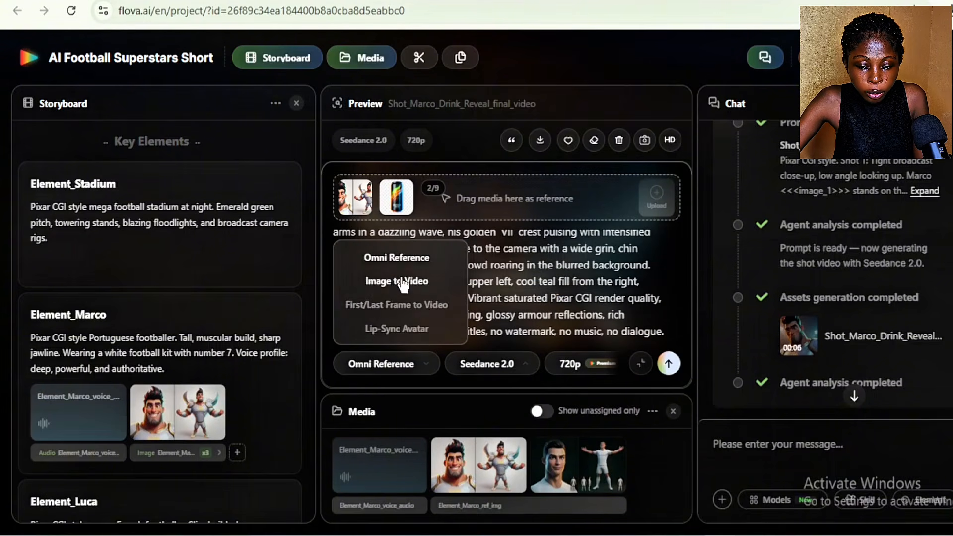
left_click(477, 370)
left_click(604, 366)
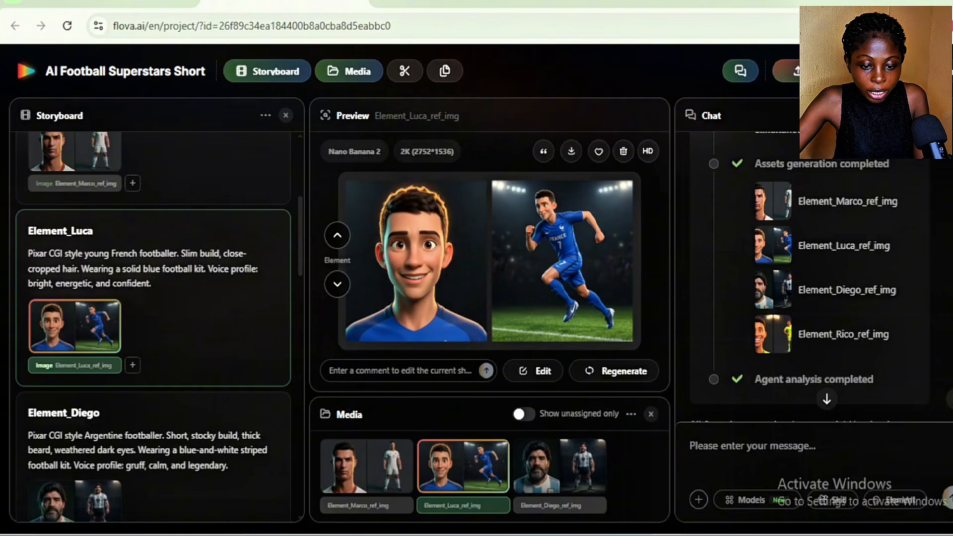
Examine the reference images of Luca, Diego and Rico one after another in the storyboard's key elements
scroll(248, 314, "down", 6)
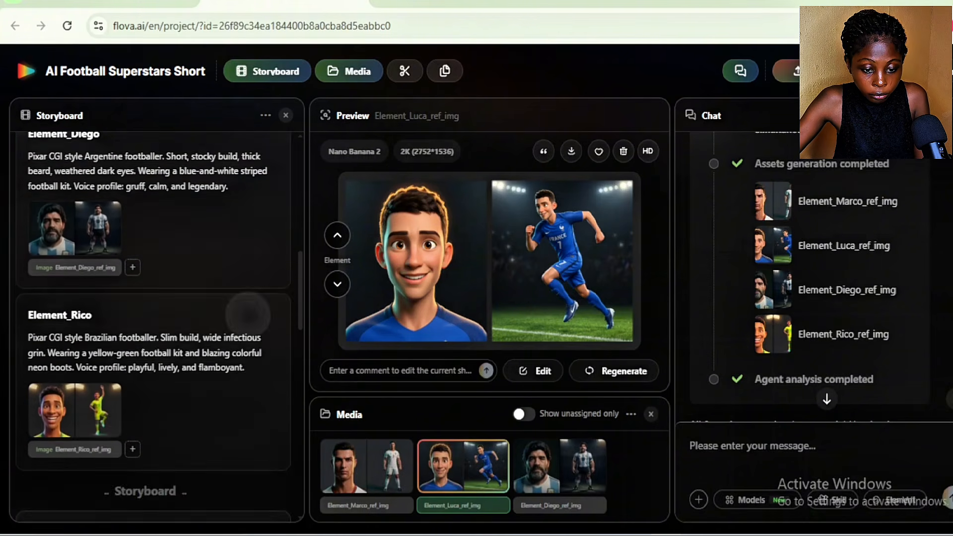
scroll(248, 314, "up", 2)
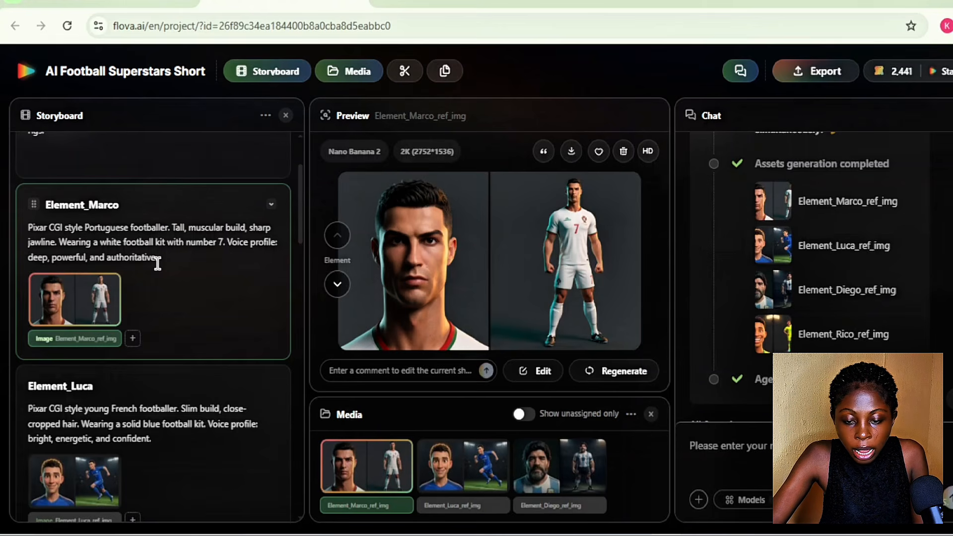
left_click(196, 481)
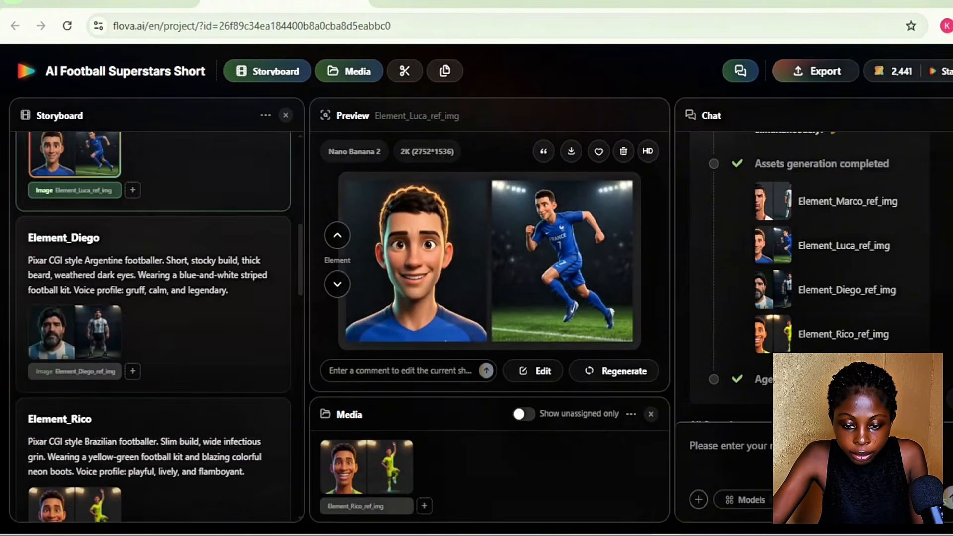
left_click(107, 332)
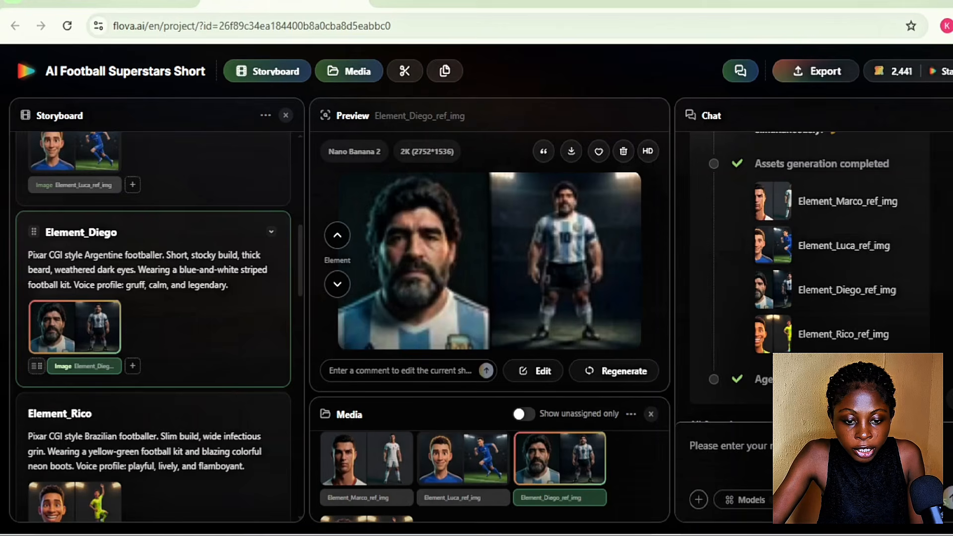
scroll(102, 328, "down", 1)
left_click(75, 440)
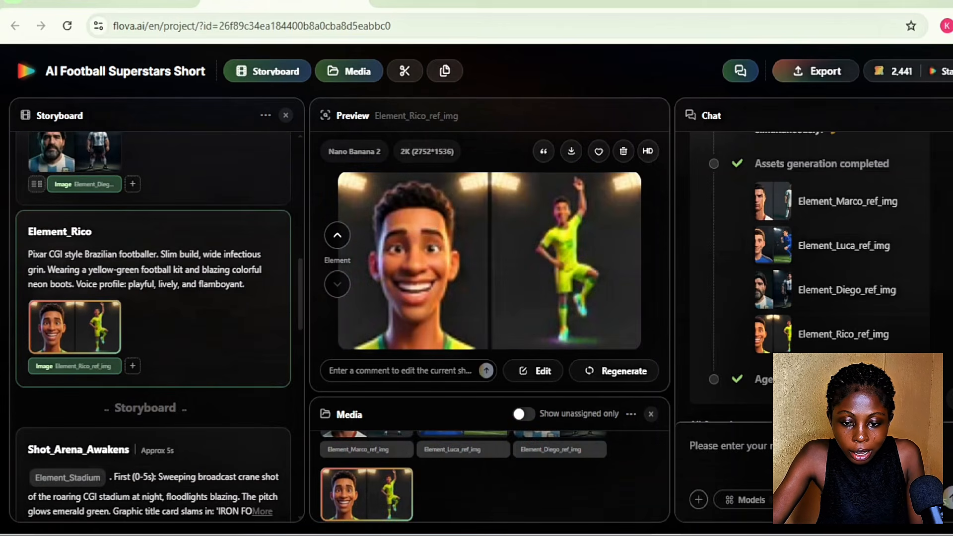
Go back through the Diego, Luca and Marco reference images, and return to Luca's and Rico's to compare them
scroll(149, 191, "up", 2)
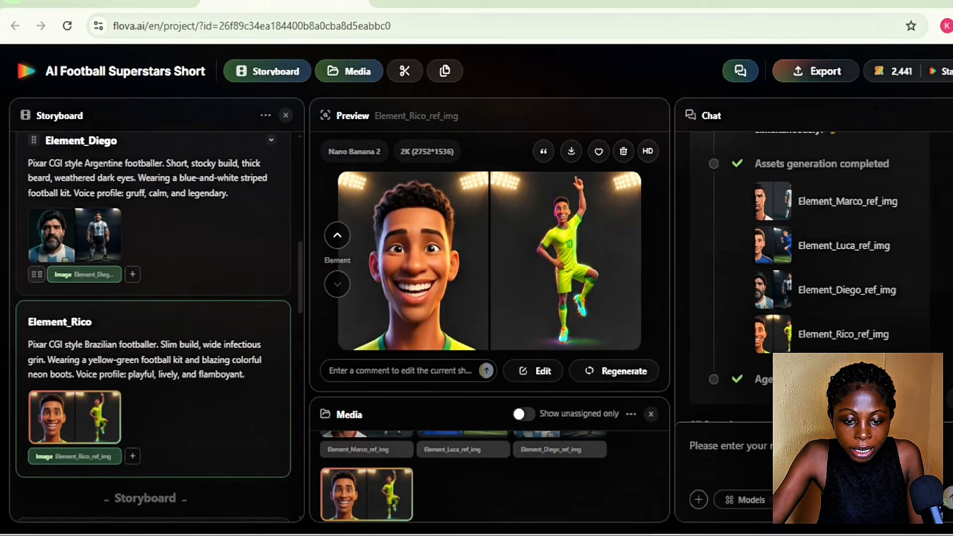
scroll(77, 268, "up", 1)
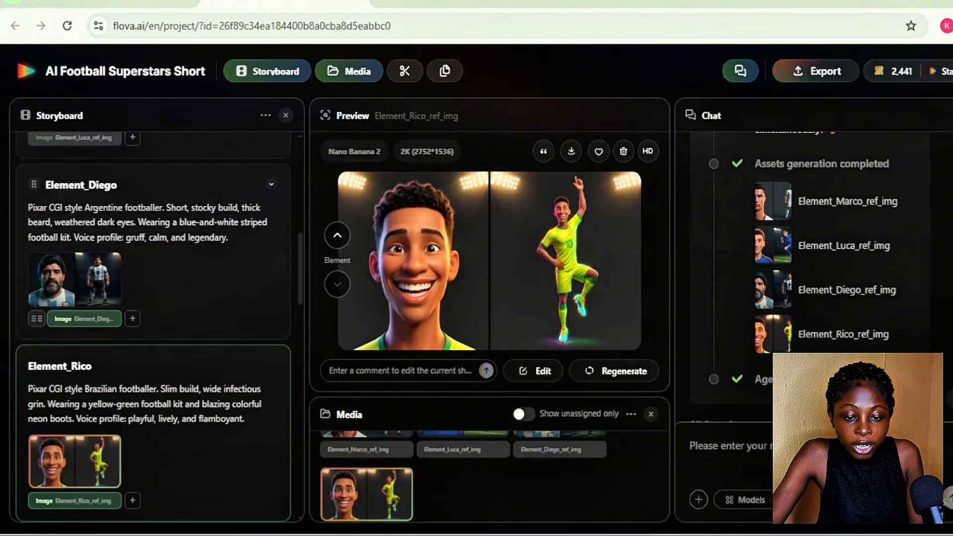
left_click(75, 275)
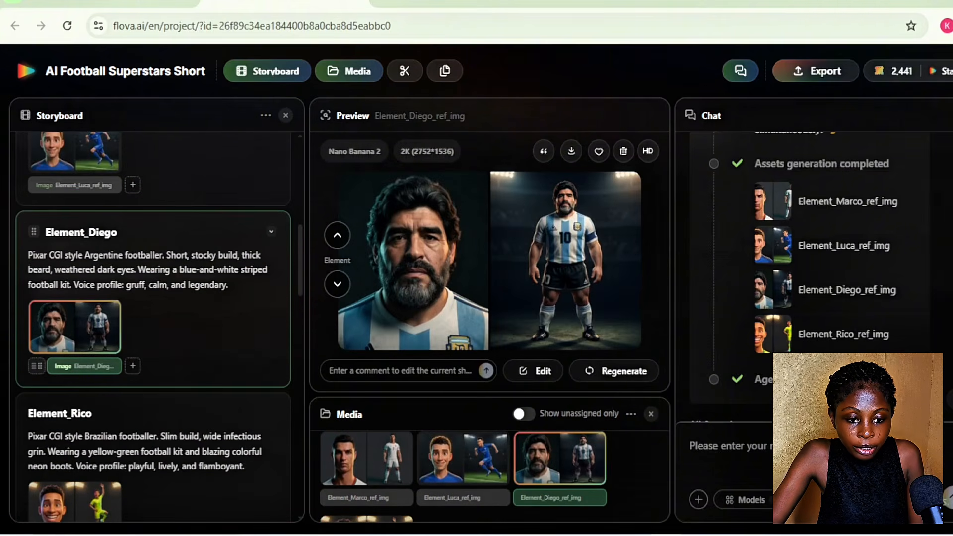
scroll(77, 327, "up", 4)
left_click(76, 350)
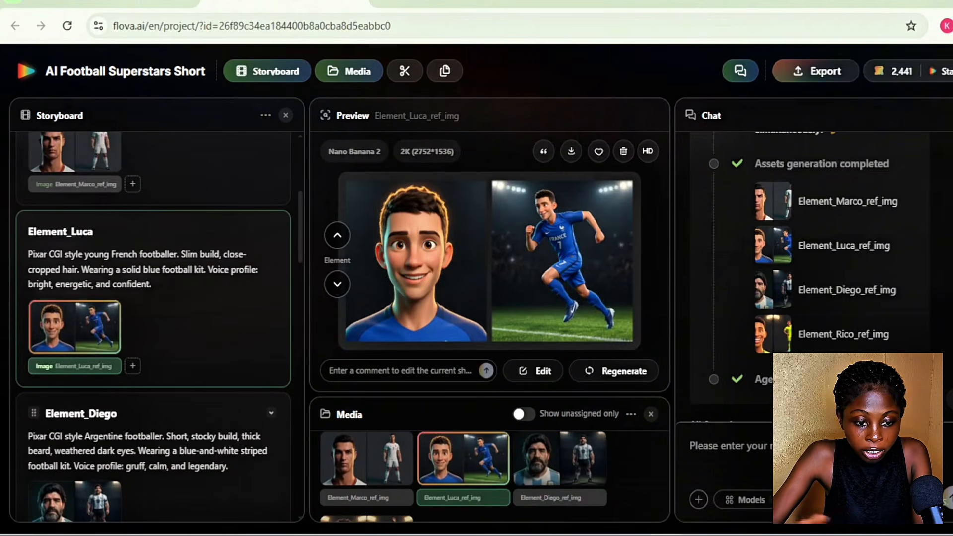
left_click(75, 153)
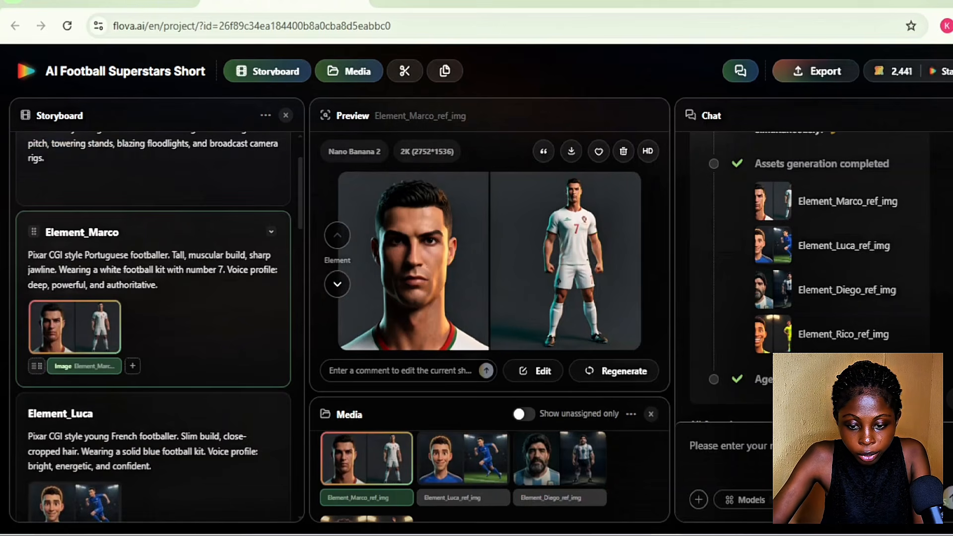
left_click(248, 456)
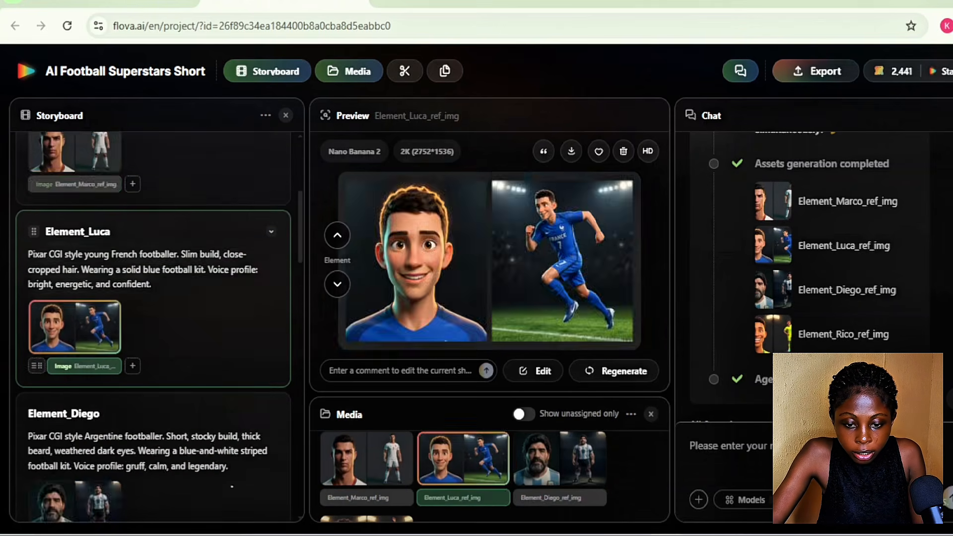
left_click(232, 487)
left_click(232, 487)
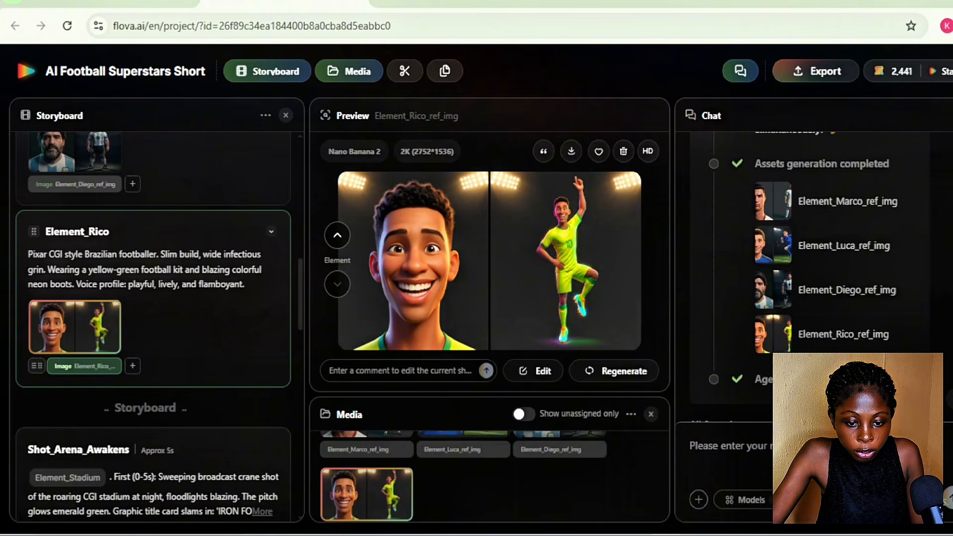
Choose extracting voices from a generated video clip as the way to set up the four footballers' AI voice anchors and send the choice
scroll(154, 323, "down", 10)
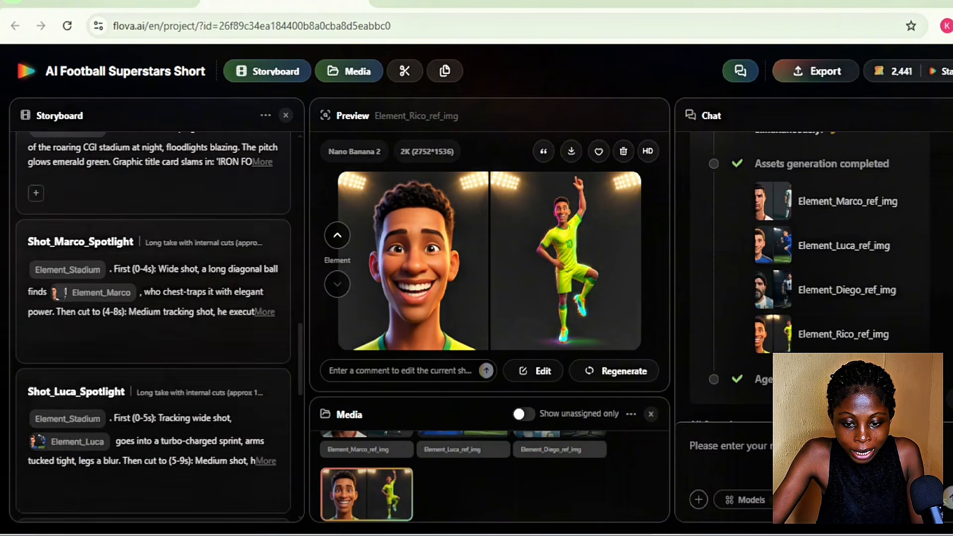
scroll(153, 322, "down", 10)
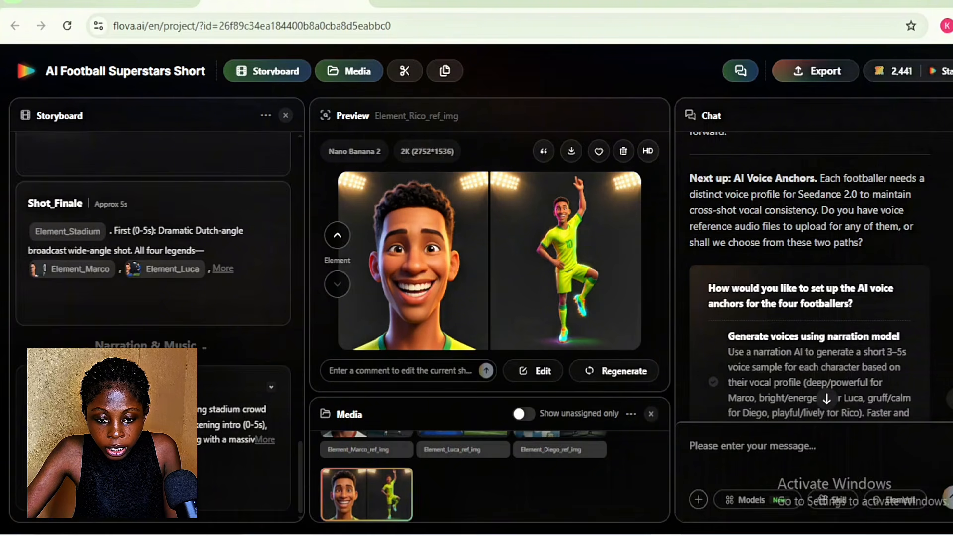
scroll(809, 278, "down", 2)
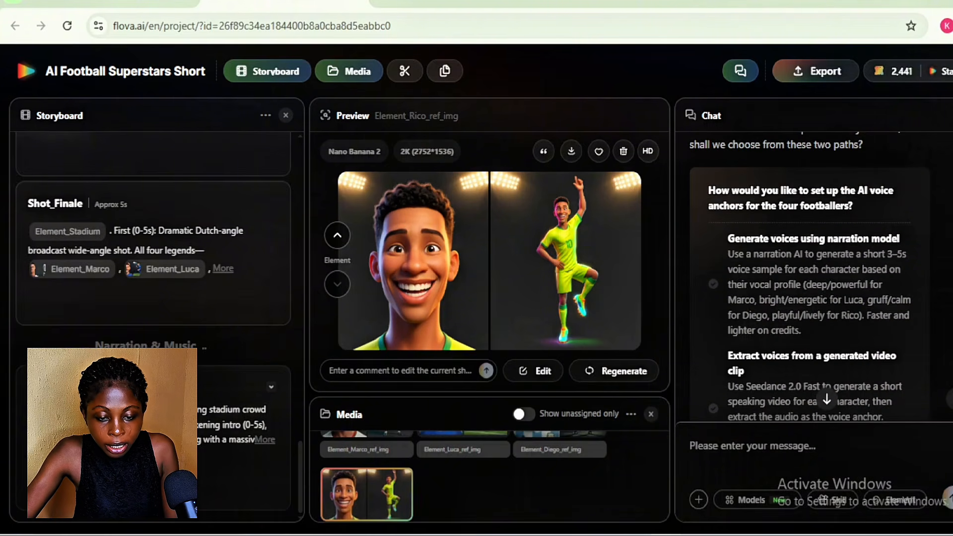
scroll(809, 277, "down", 1)
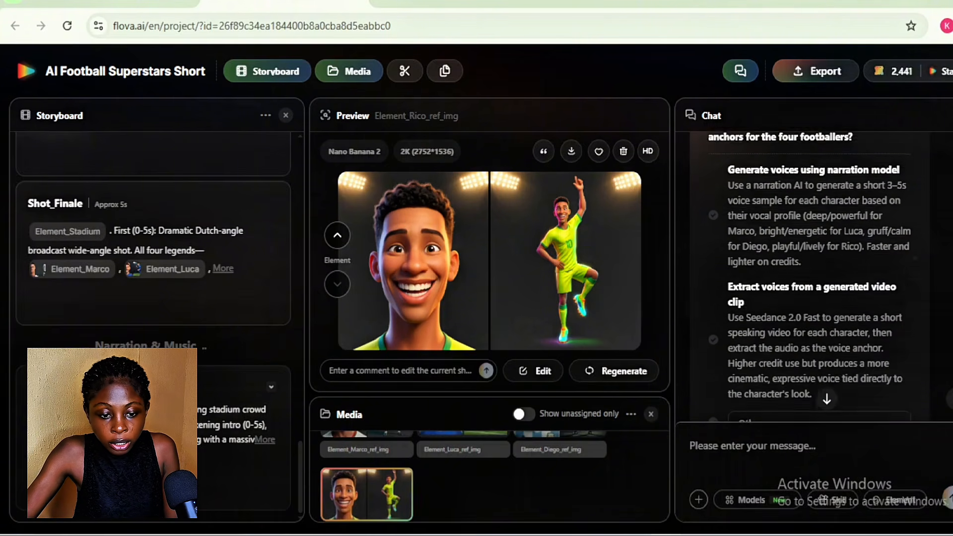
scroll(809, 298, "down", 1)
scroll(809, 298, "up", 1)
scroll(809, 298, "down", 2)
left_click_drag(727, 252, 881, 290)
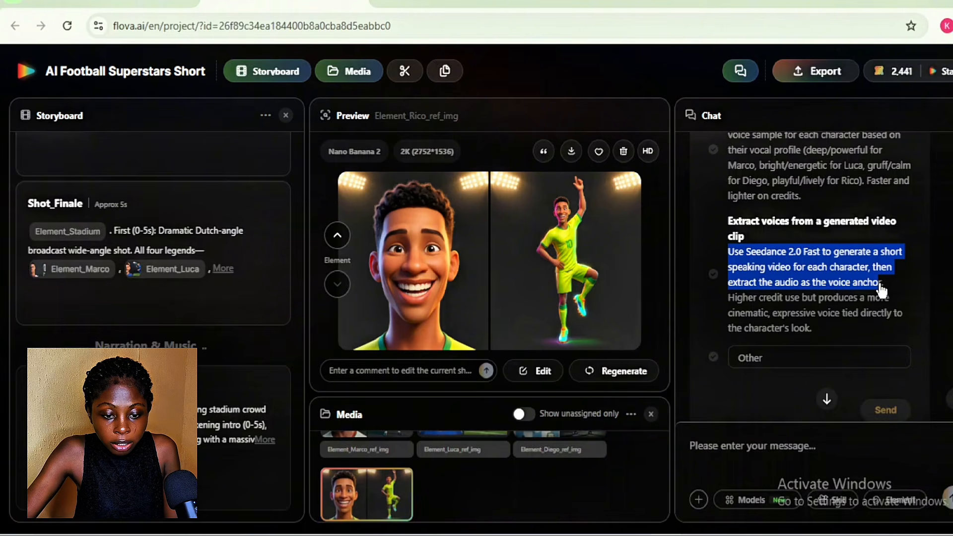
left_click(882, 289)
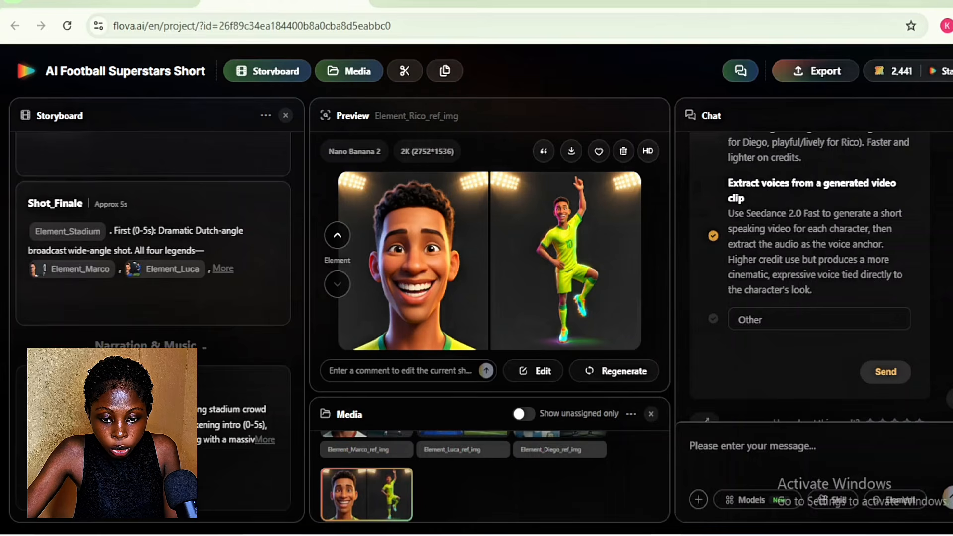
left_click(883, 373)
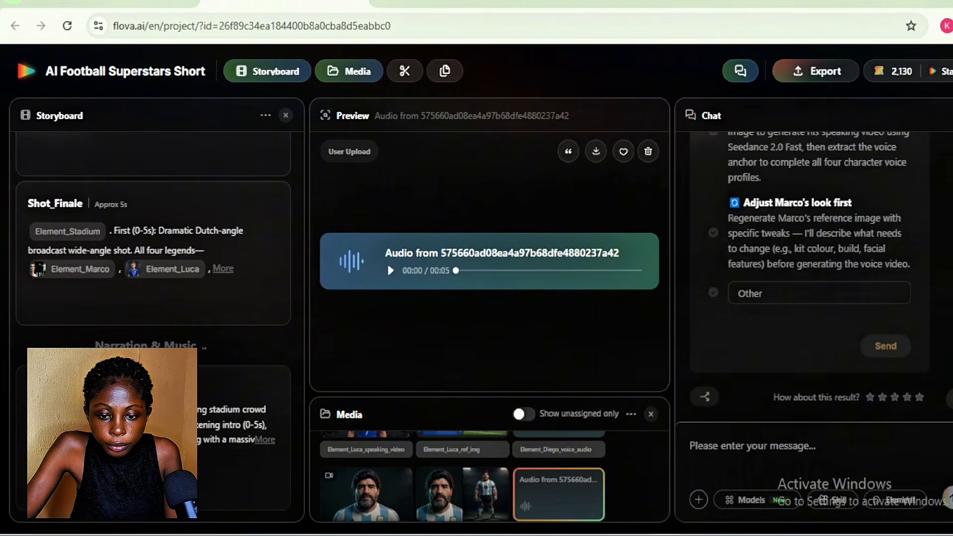
Examine the chat's report on the speaking videos, the extracted voice anchors and Marco's regenerated reference image
scroll(809, 273, "up", 15)
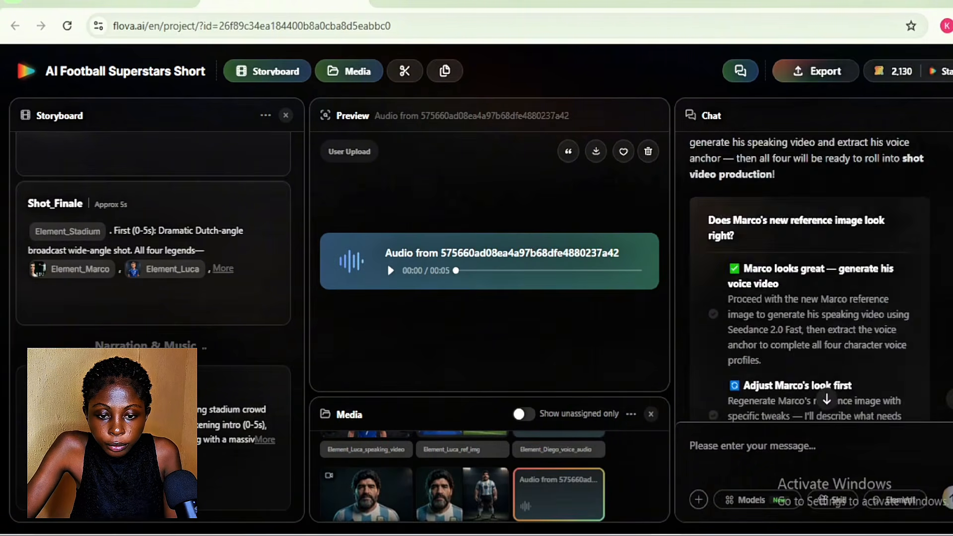
scroll(809, 277, "up", 10)
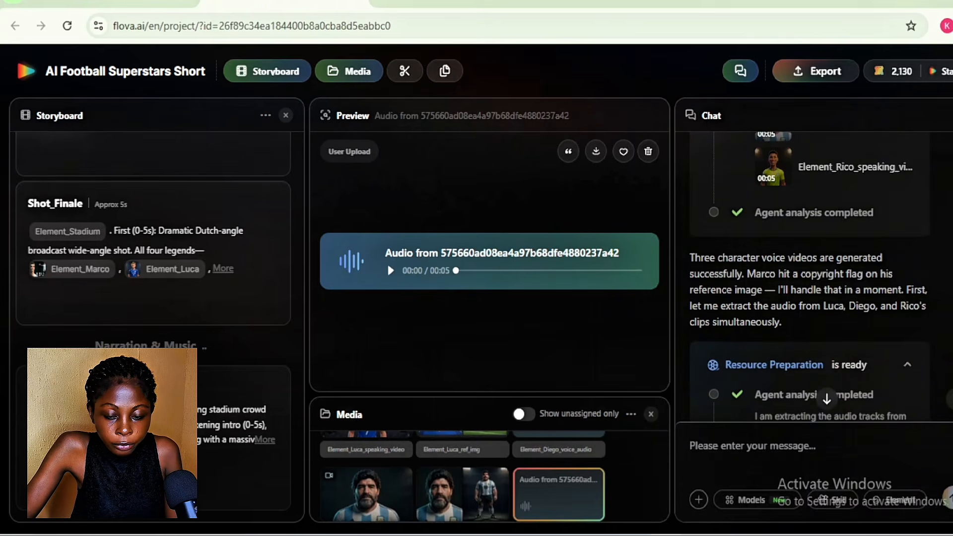
scroll(809, 276, "down", 1)
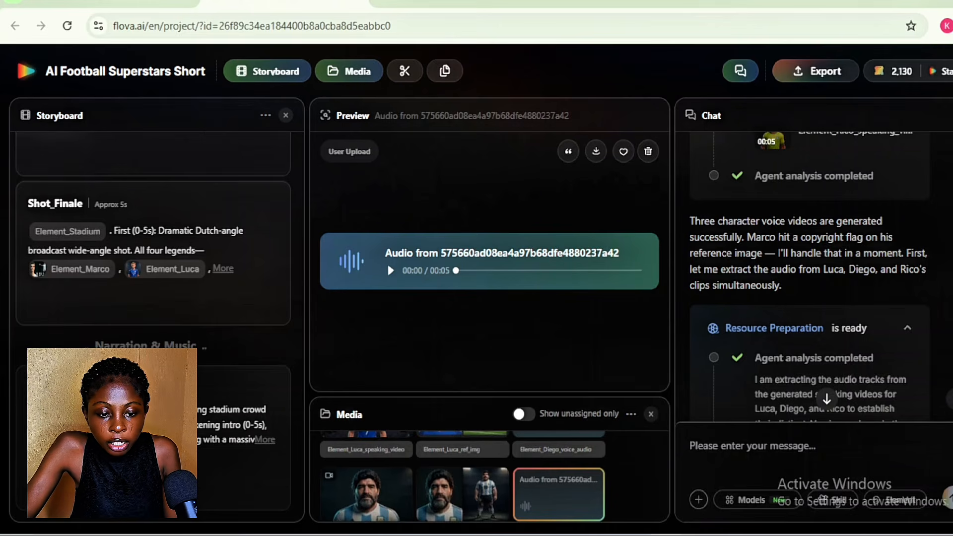
scroll(809, 298, "down", 7)
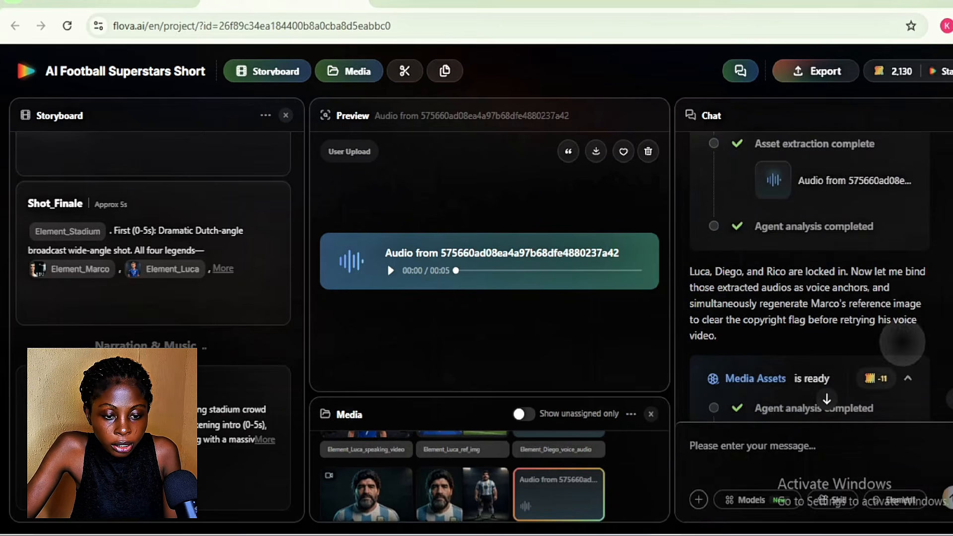
scroll(902, 342, "up", 5)
scroll(809, 277, "up", 2)
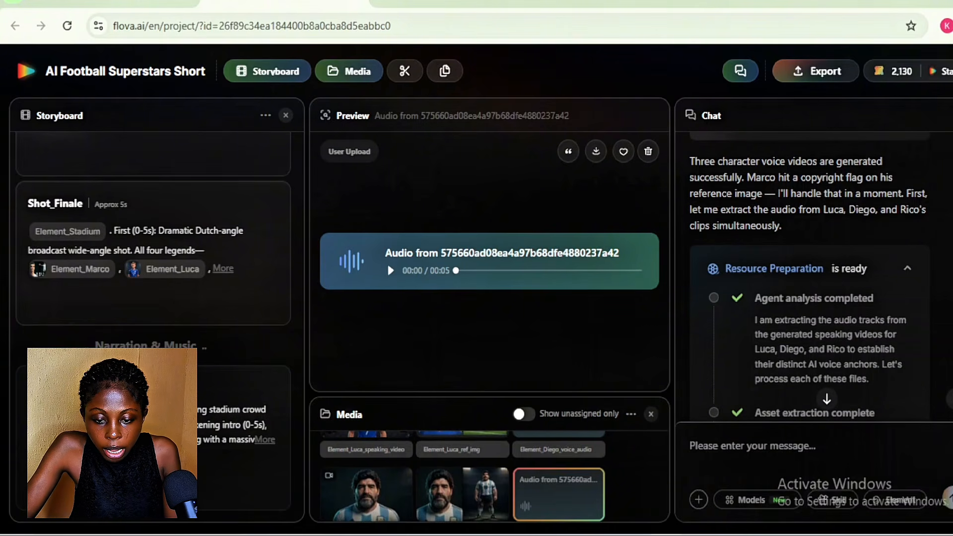
scroll(809, 278, "down", 6)
scroll(808, 278, "down", 6)
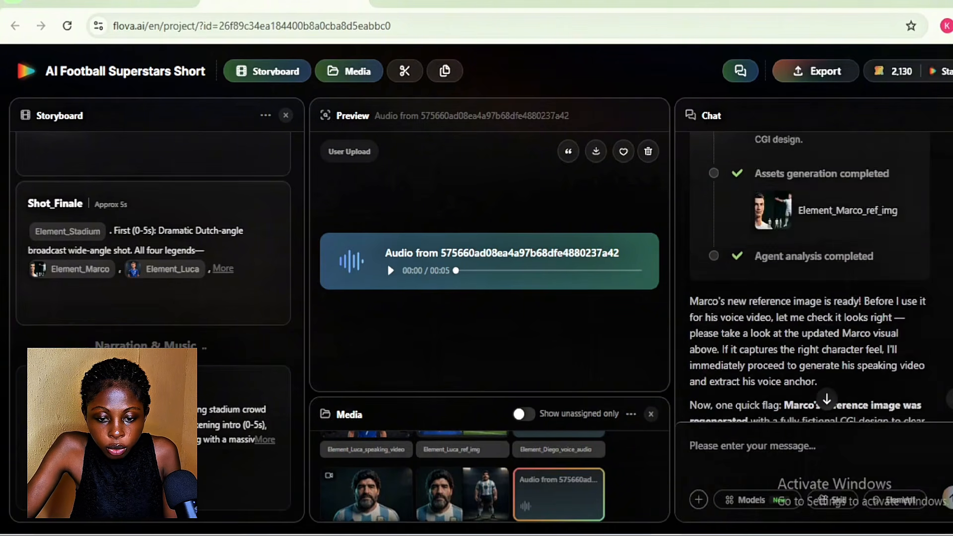
scroll(809, 278, "down", 5)
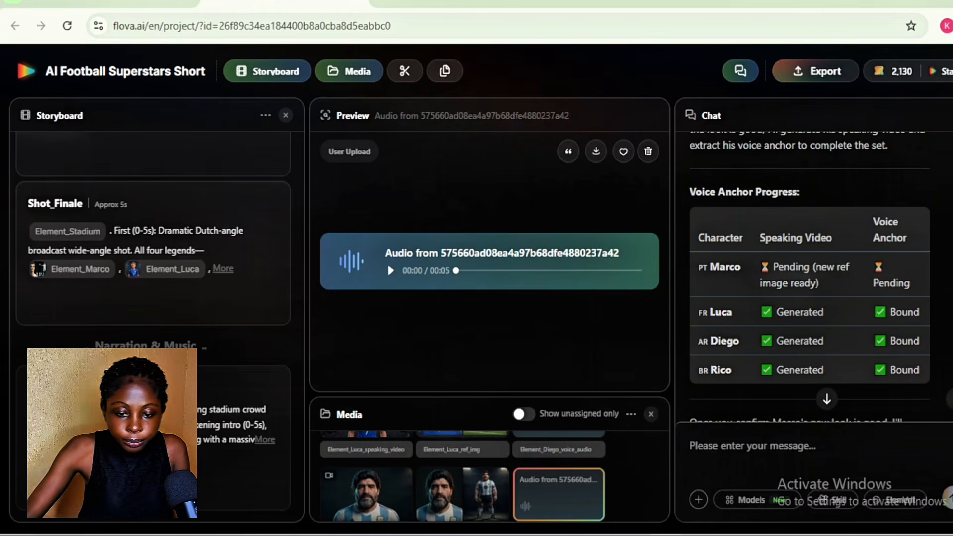
scroll(809, 277, "down", 15)
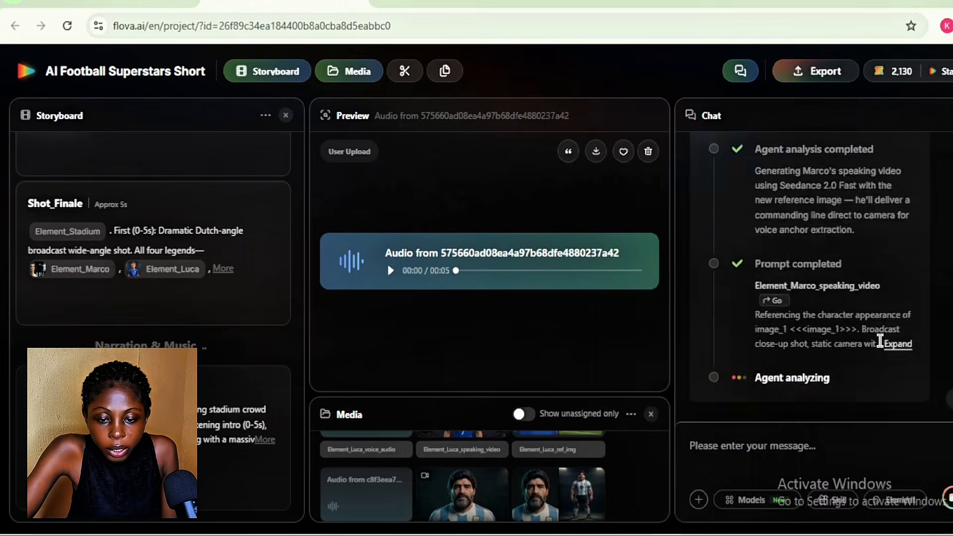
Answer the question about Marco's voice anchor with narration voice generation using ElevenLabs v3 TTS and send the choice
scroll(809, 278, "down", 5)
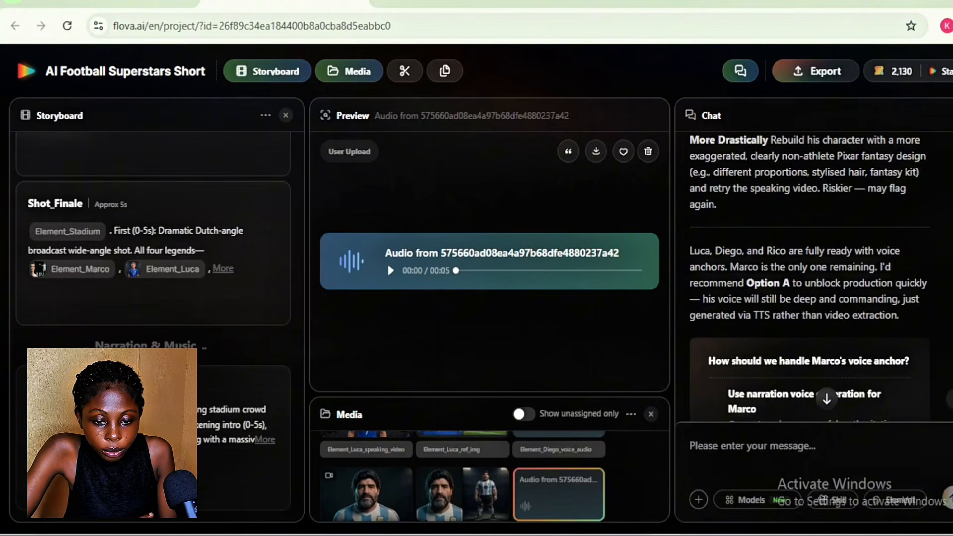
scroll(809, 278, "down", 3)
scroll(809, 278, "down", 3)
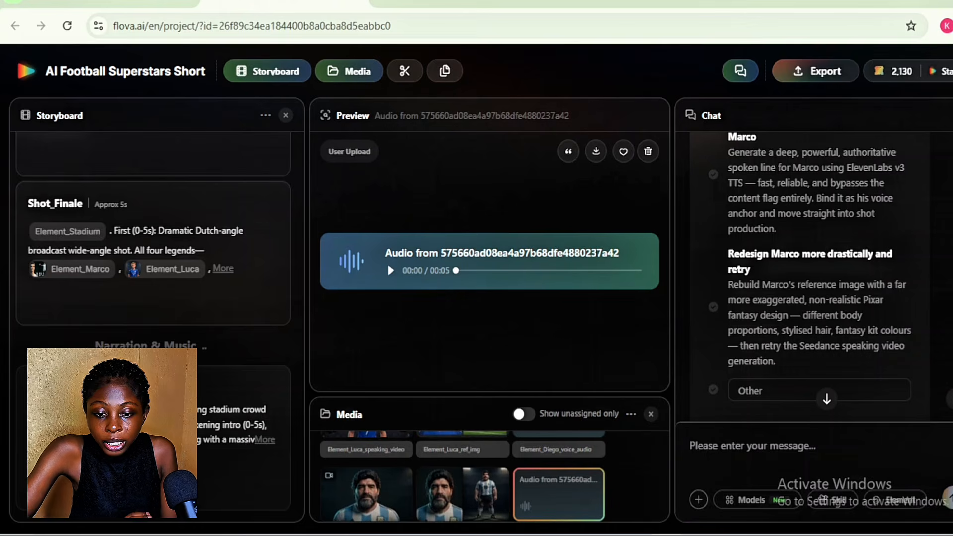
left_click(713, 307)
scroll(809, 298, "up", 2)
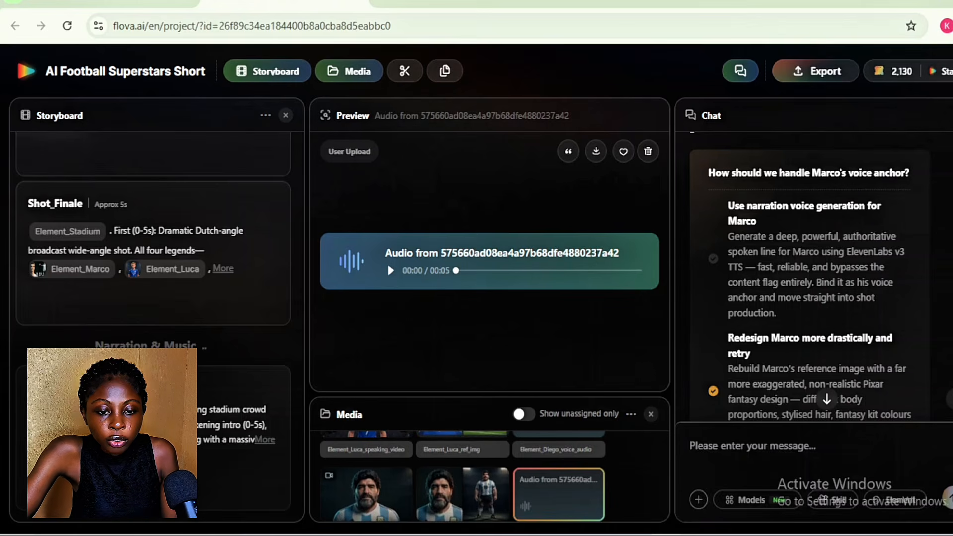
scroll(715, 214, "down", 1)
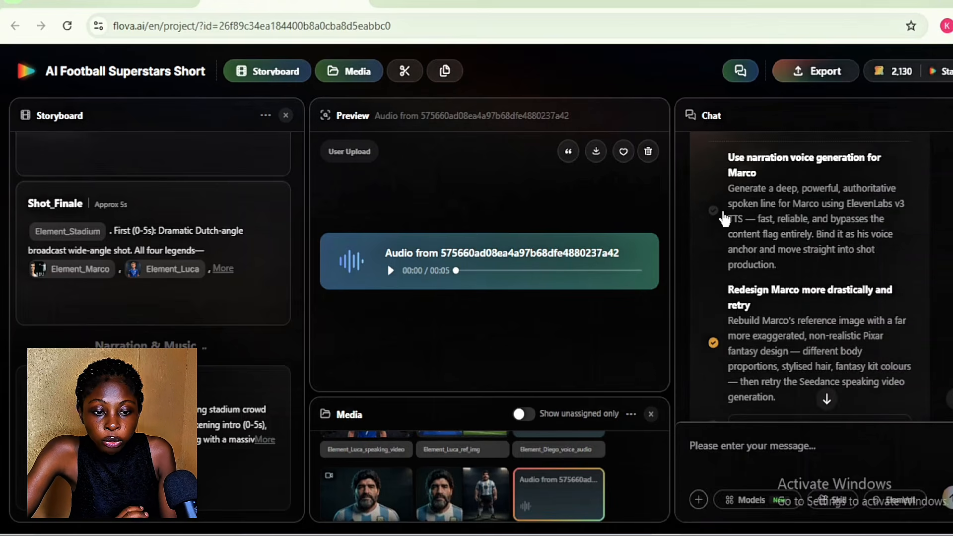
left_click(713, 210)
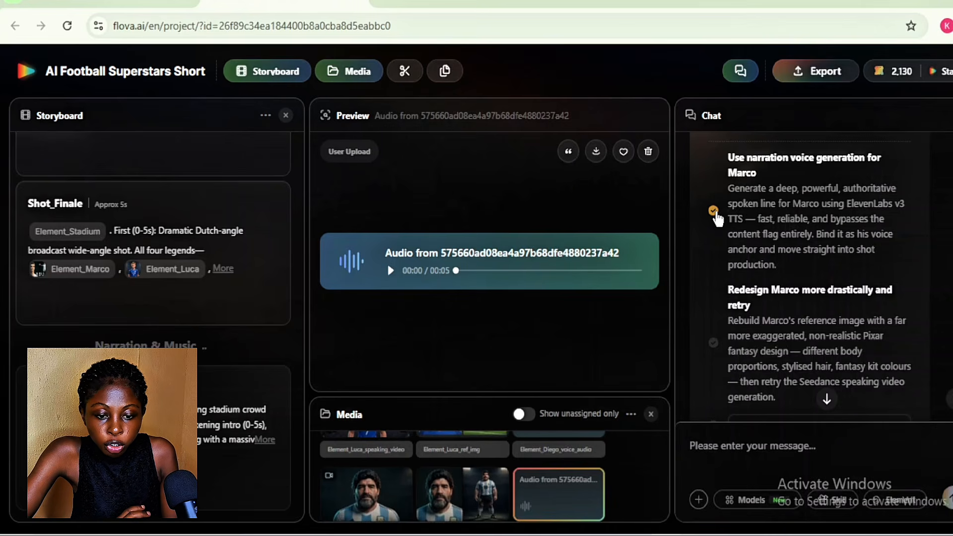
scroll(873, 346, "down", 3)
left_click(883, 346)
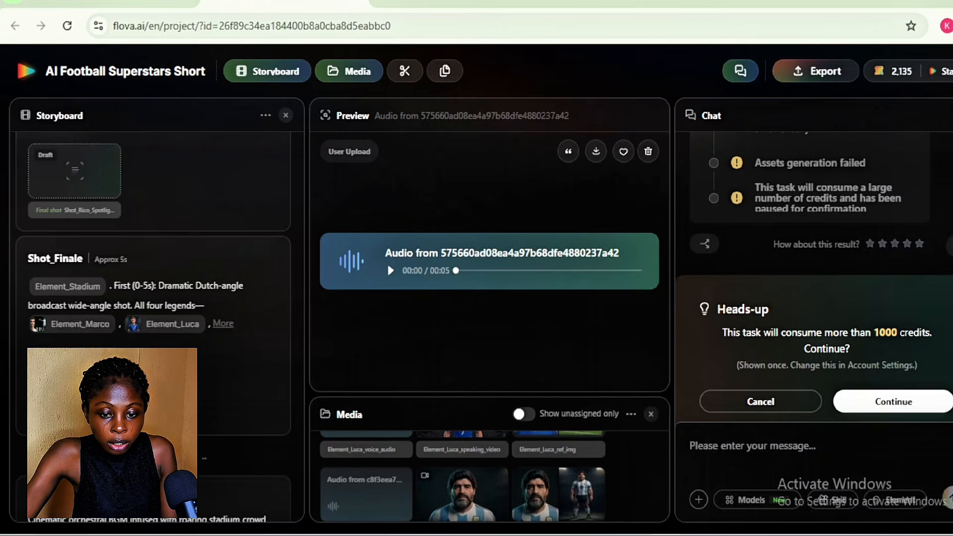
Review the voice anchor and shot prompt progress in the chat and approve the six-shot generation task costing more than 1000 credits
scroll(711, 184, "up", 8)
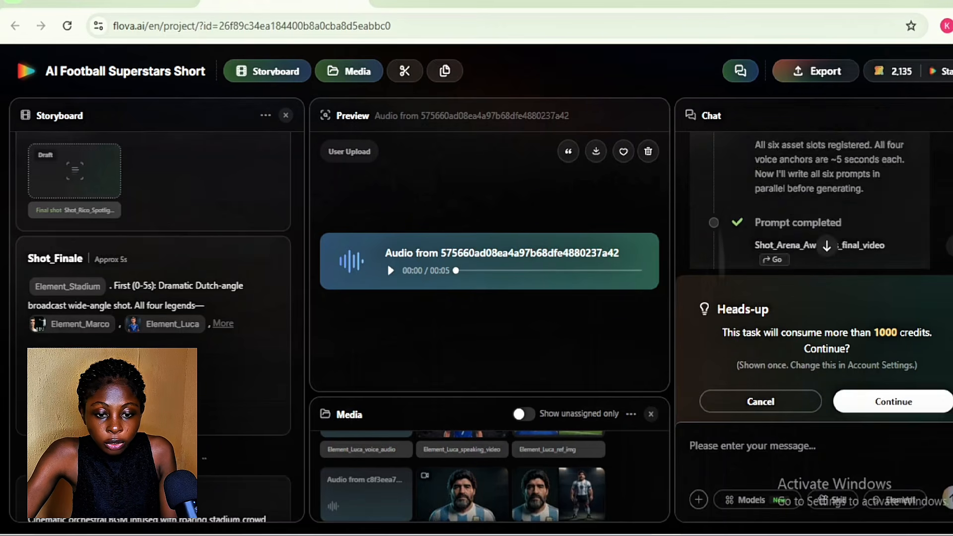
scroll(710, 242, "up", 6)
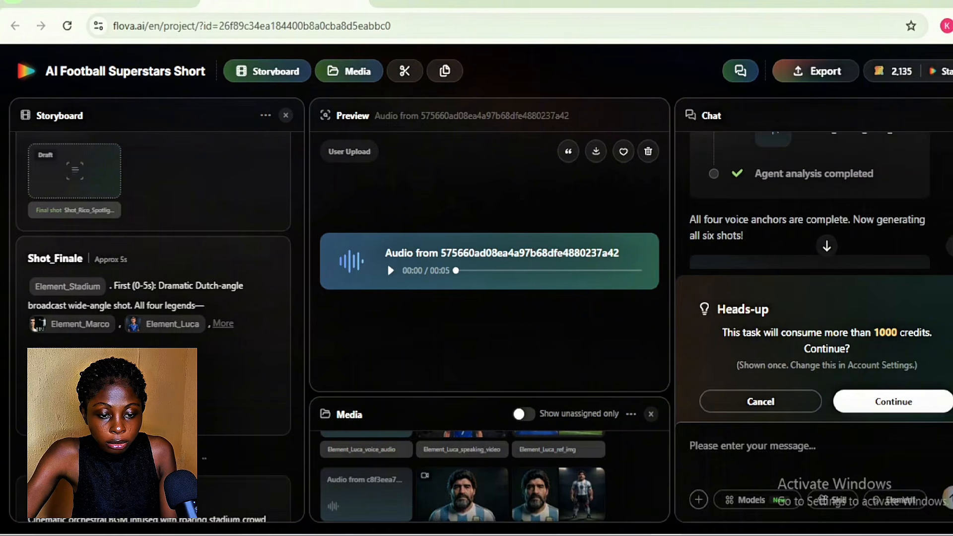
scroll(702, 203, "up", 8)
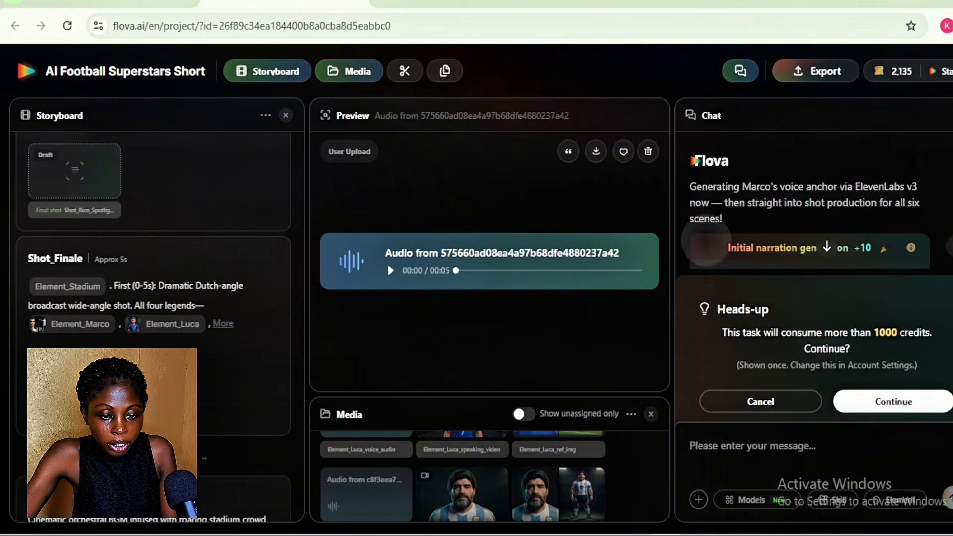
scroll(703, 203, "down", 4)
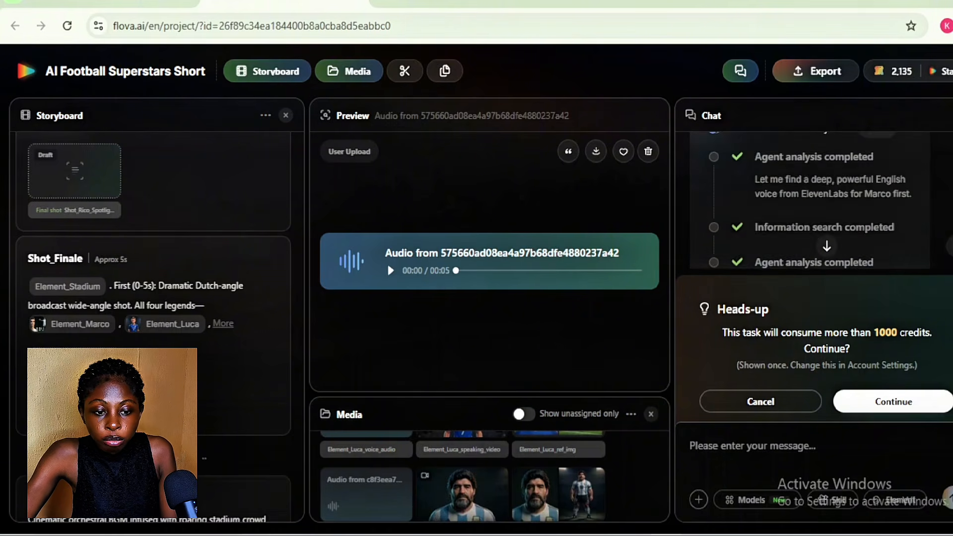
scroll(809, 203, "down", 3)
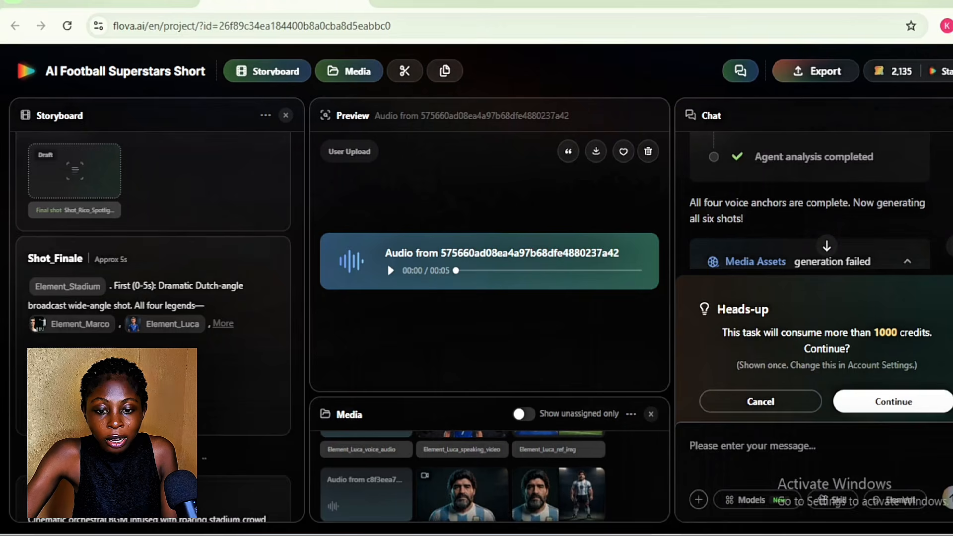
scroll(809, 200, "up", 1)
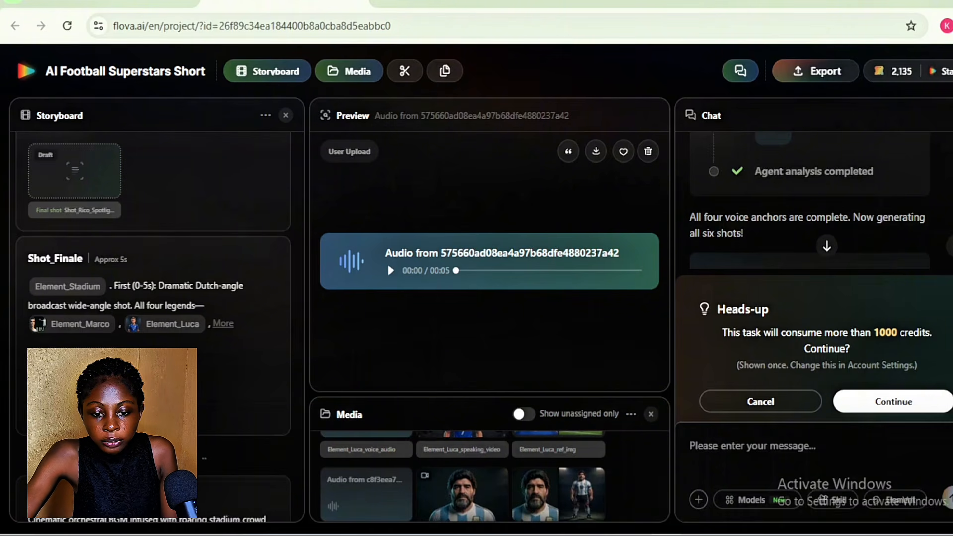
left_click(893, 401)
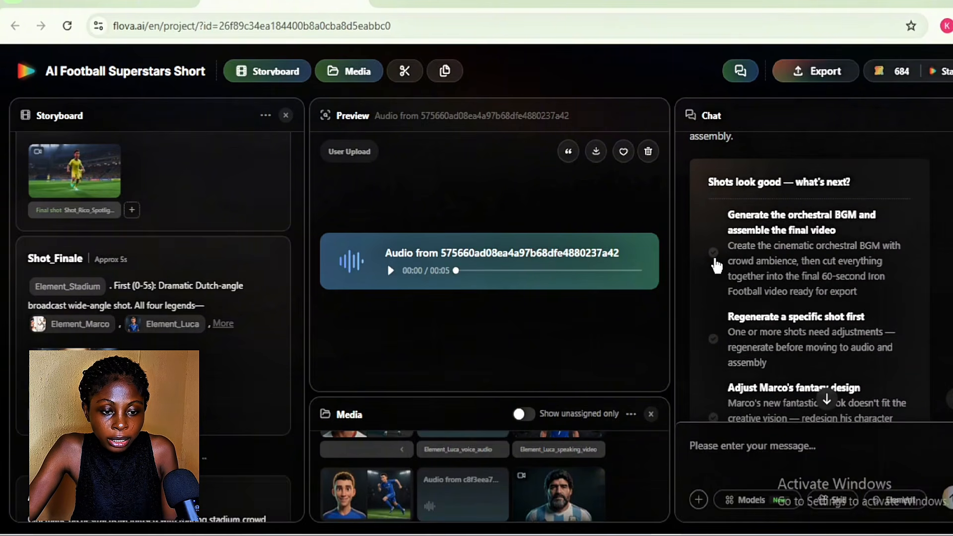
Request the orchestral BGM and assembly of the final video, and play the assembled short from the start of the timeline
left_click(714, 254)
left_click(885, 353)
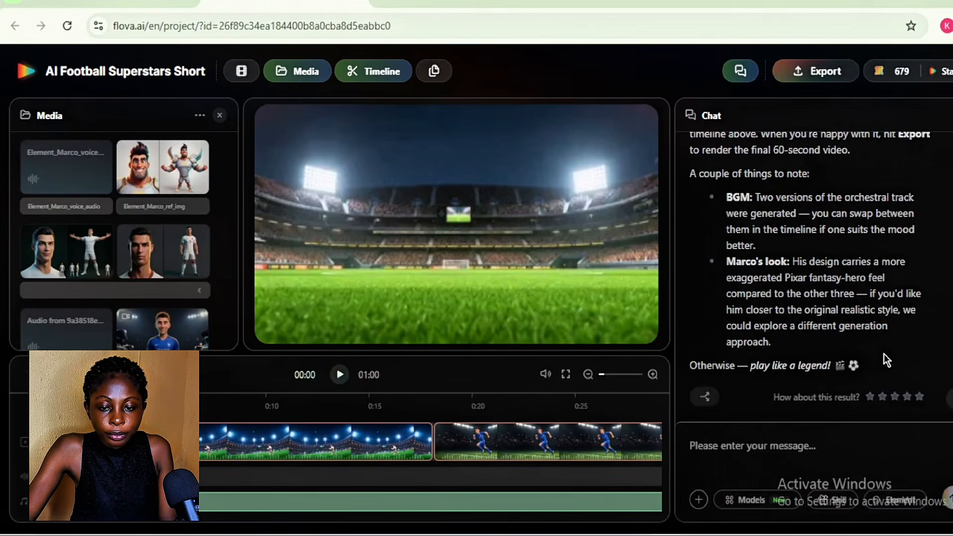
left_click(340, 375)
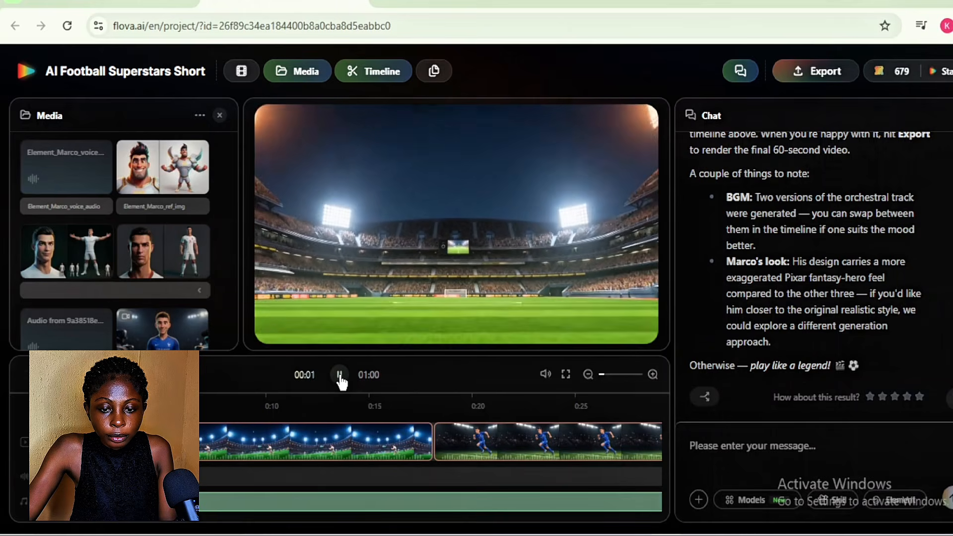